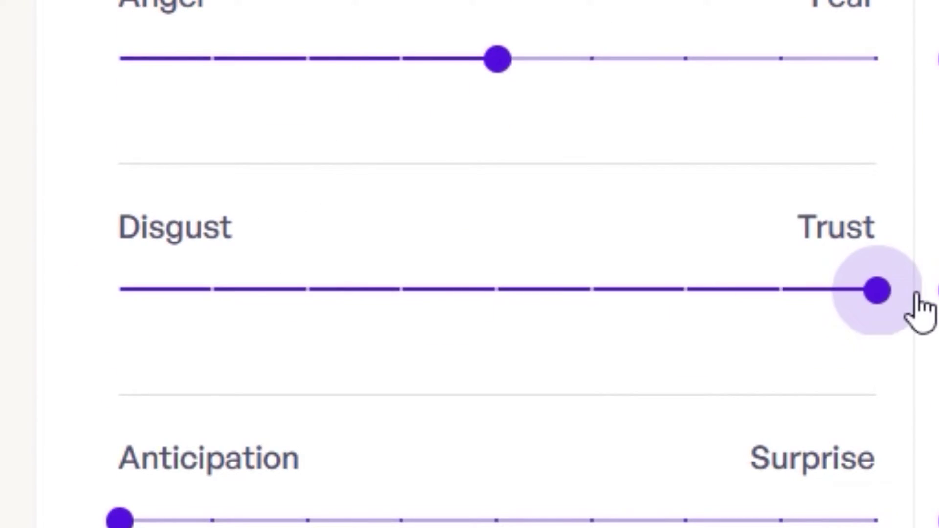
# Set Alice's personality fully Positive and Peaceful, and her mood all the way to Sadness
pyautogui.moveTo(317, 194); pyautogui.dragTo(877, 189)
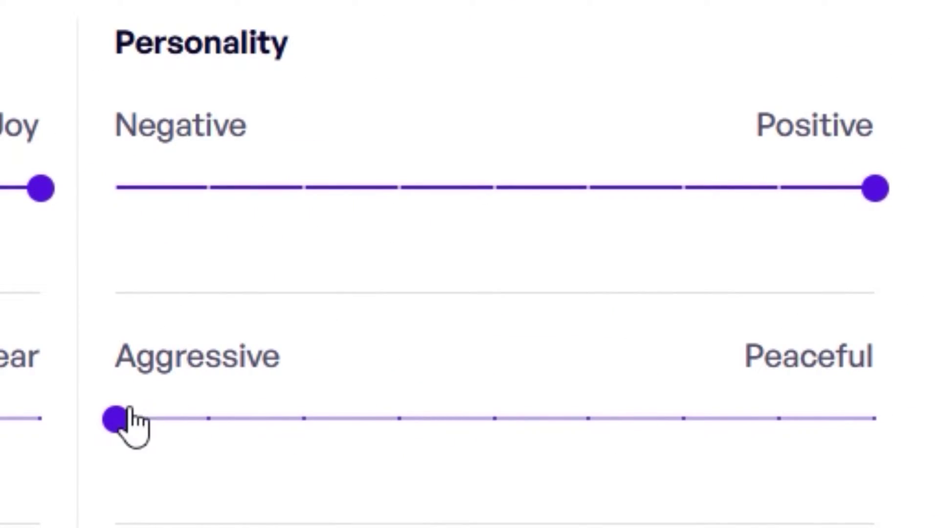
pyautogui.moveTo(115, 419); pyautogui.dragTo(874, 418)
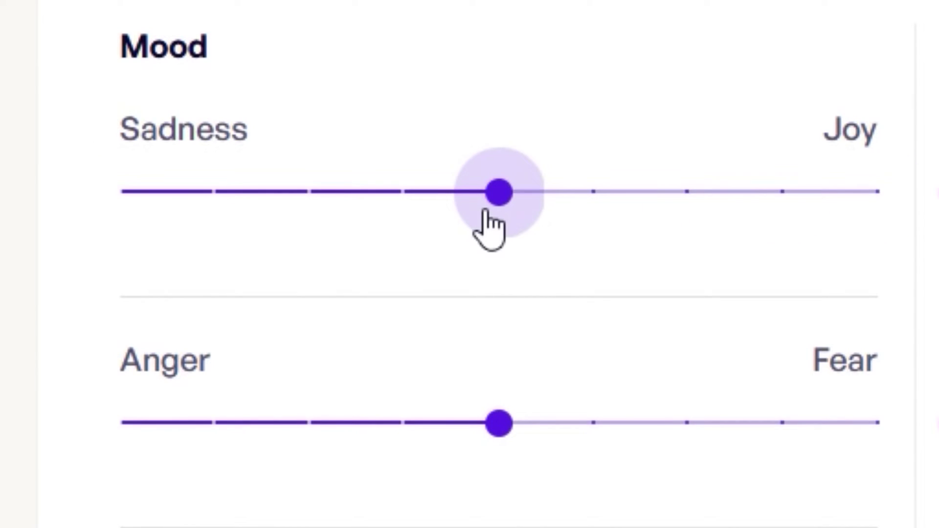
pyautogui.moveTo(483, 211); pyautogui.dragTo(95, 192)
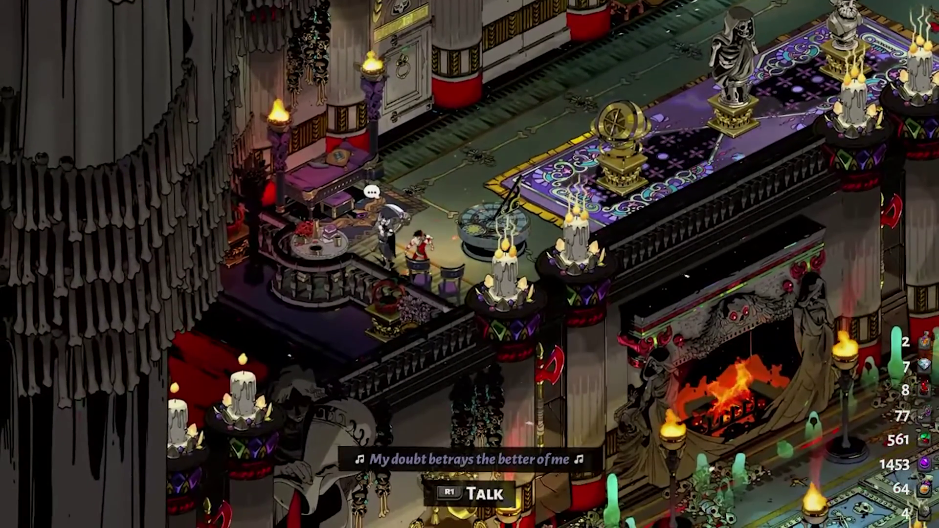
# Talk to Thanatos and continue the dialogue on to Zagreus's reply
pyautogui.press('e')
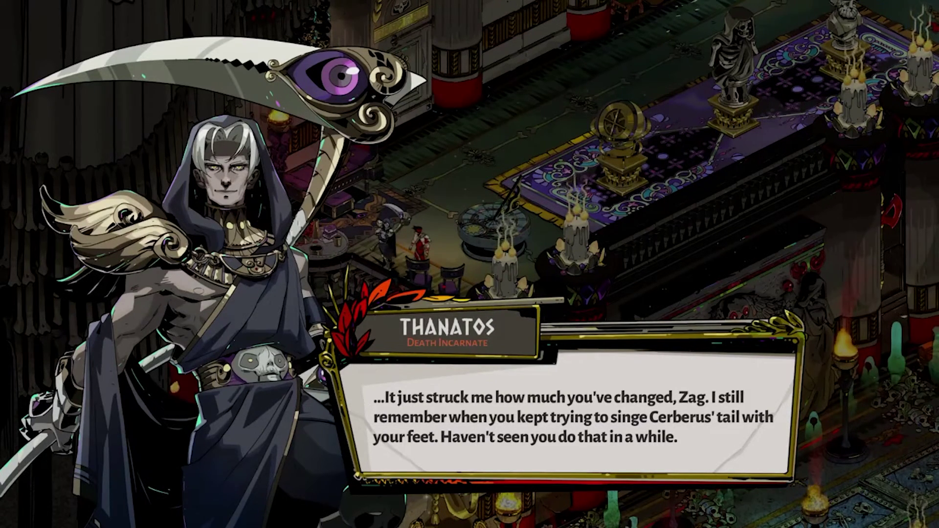
pyautogui.press('e')
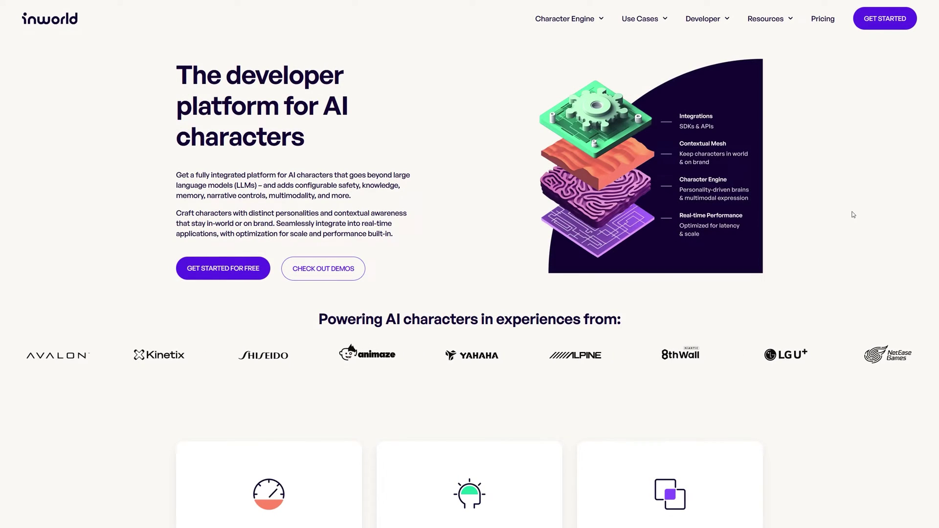
# Scroll the Inworld homepage past feature cards and integrations to the Free and Enterprise plans
pyautogui.scroll(-5, 831, 246)
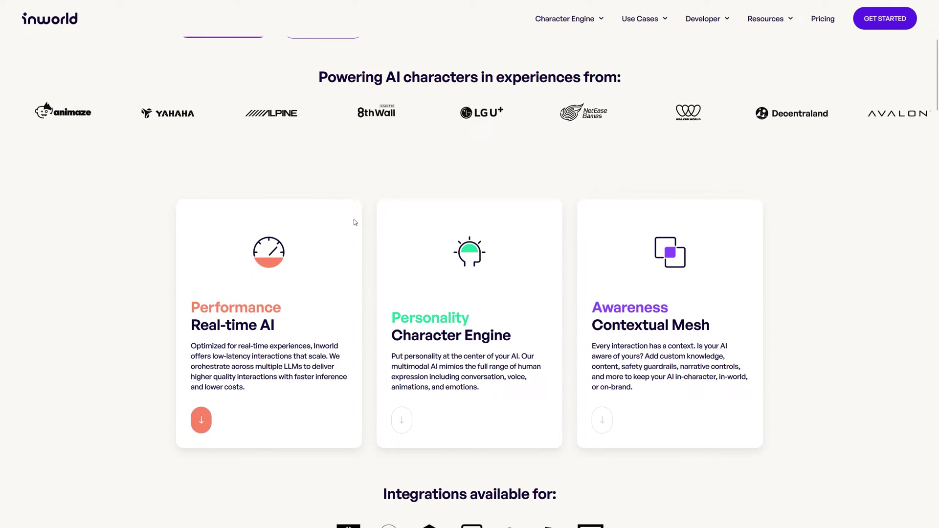
pyautogui.scroll(-1, 353, 220)
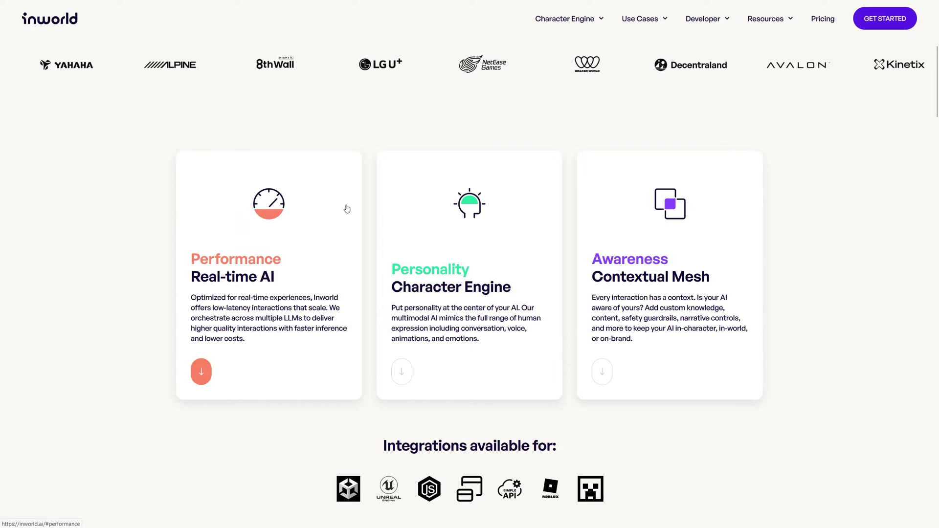
pyautogui.scroll(-4, 461, 210)
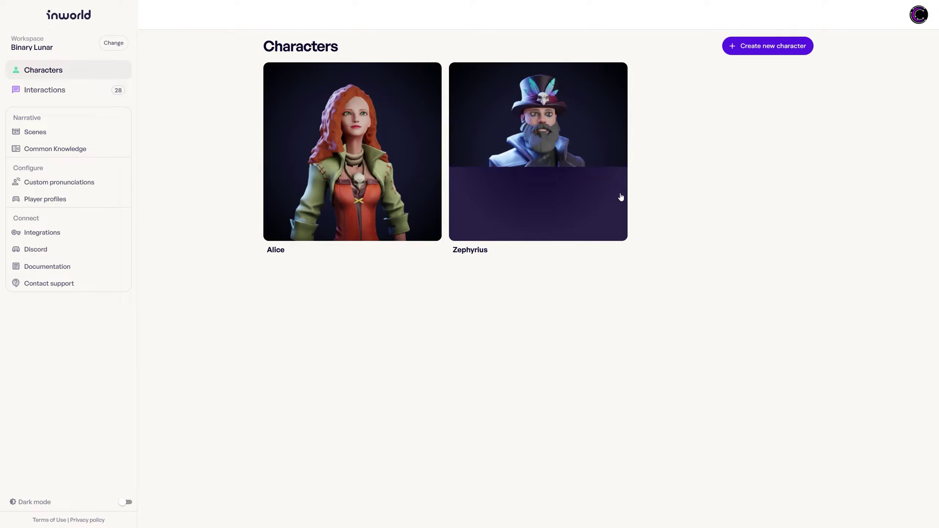
# Pick the Alice card on the Characters page to open her character editor
pyautogui.moveTo(546, 189)
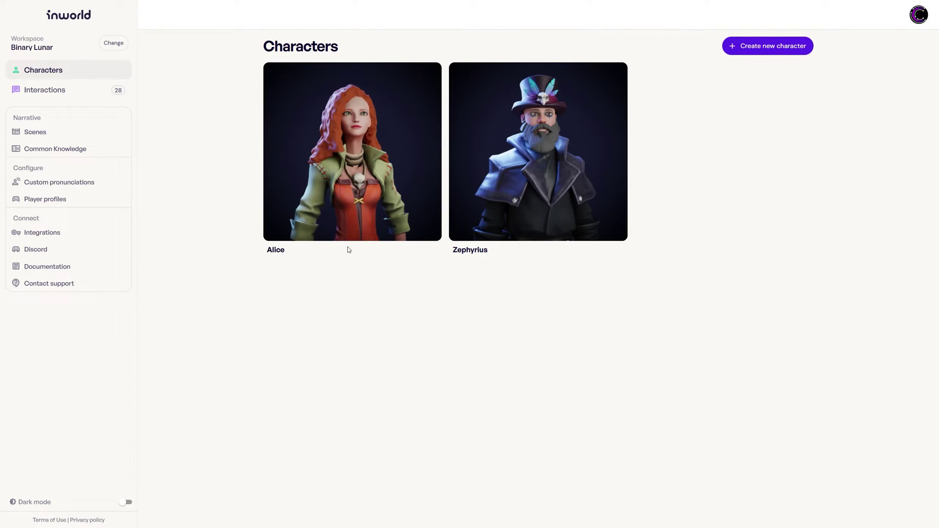
pyautogui.moveTo(351, 219)
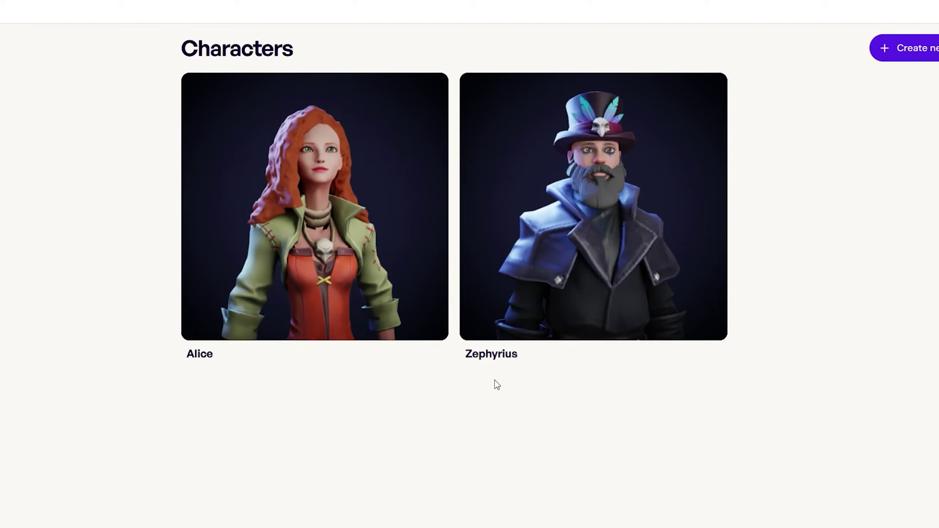
pyautogui.moveTo(589, 323)
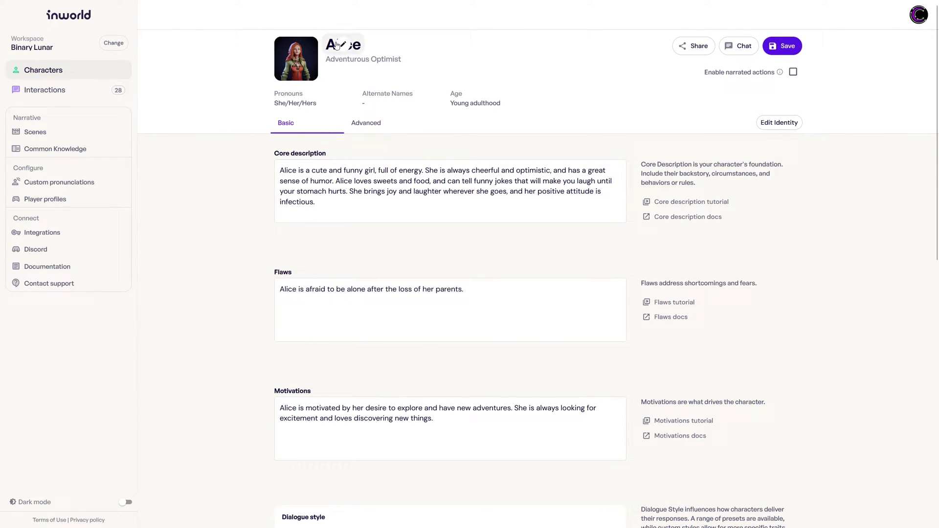
pyautogui.click(364, 60)
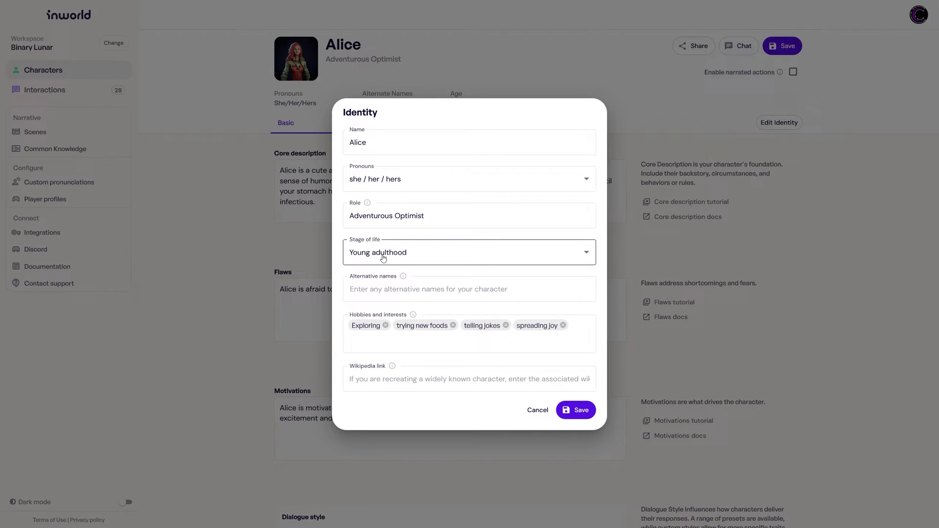
pyautogui.click(404, 297)
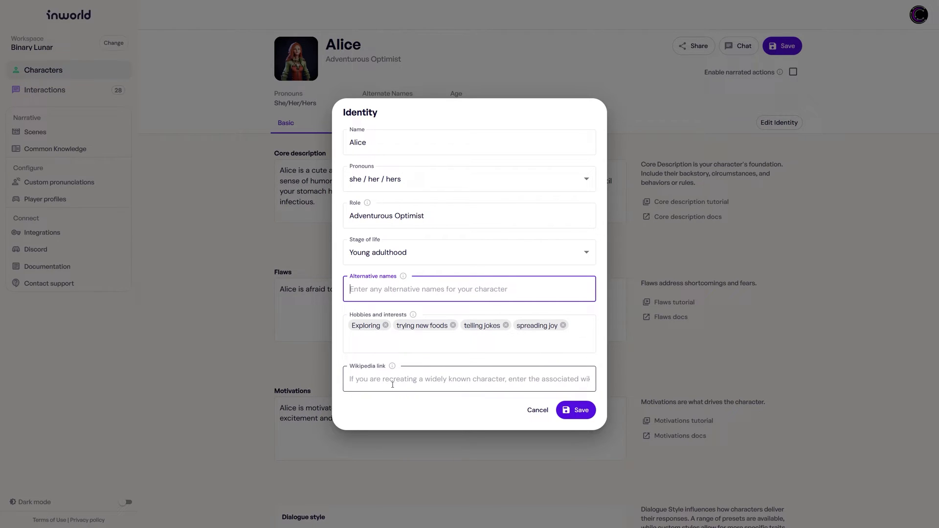
pyautogui.click(489, 380)
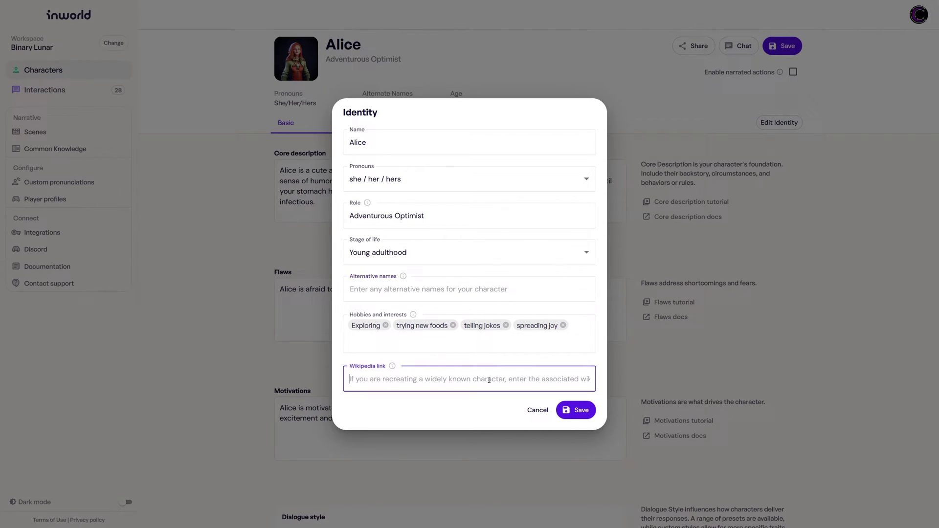
pyautogui.click(648, 366)
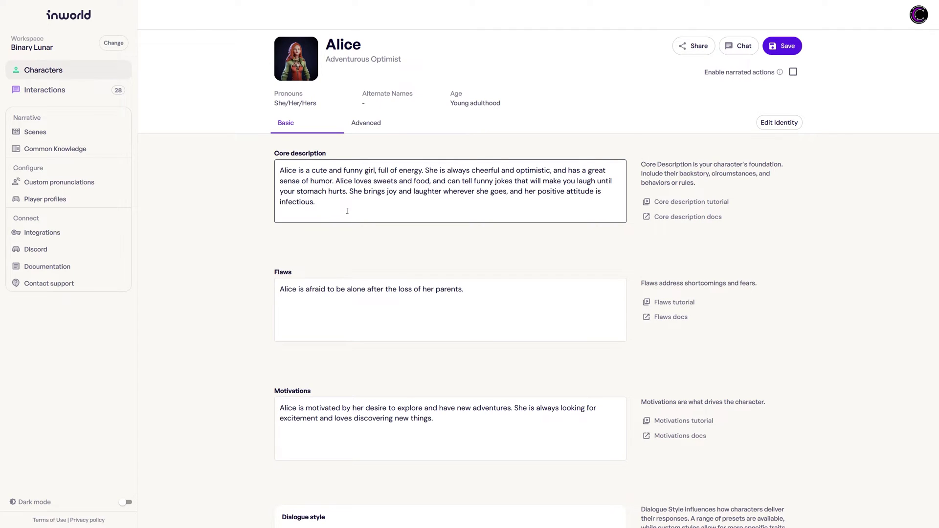
pyautogui.moveTo(347, 211); pyautogui.dragTo(261, 150)
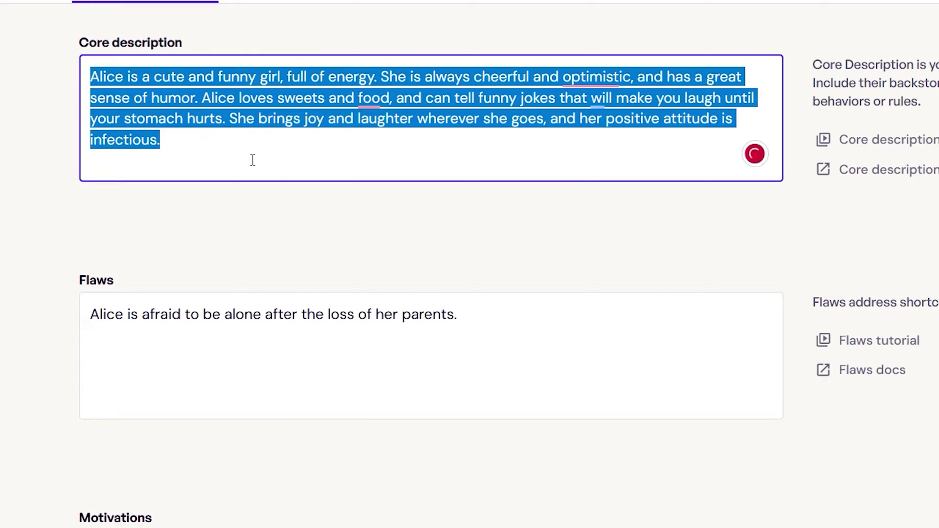
pyautogui.click(199, 150)
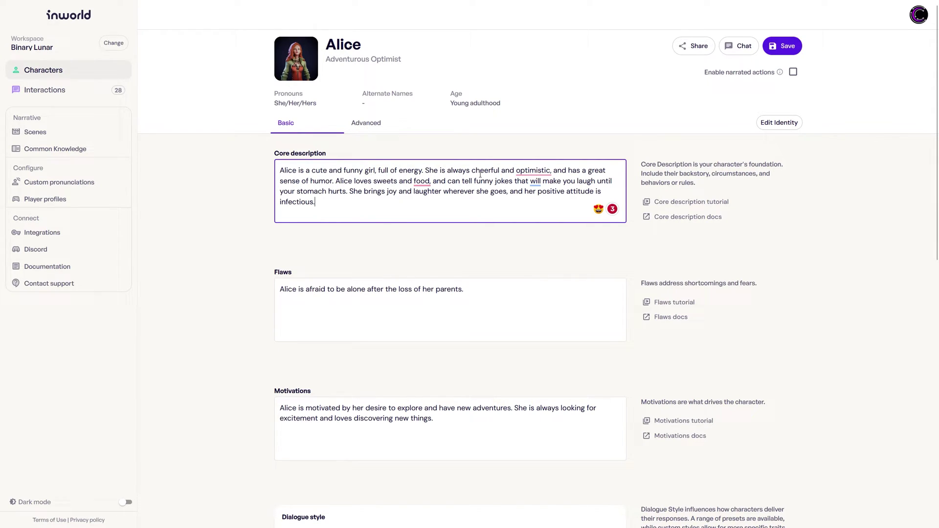
pyautogui.moveTo(525, 172)
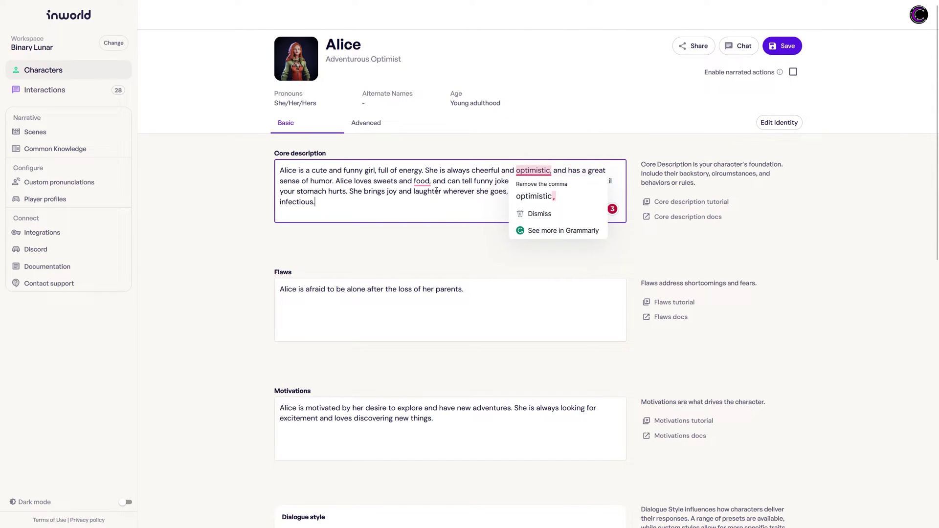
pyautogui.click(372, 321)
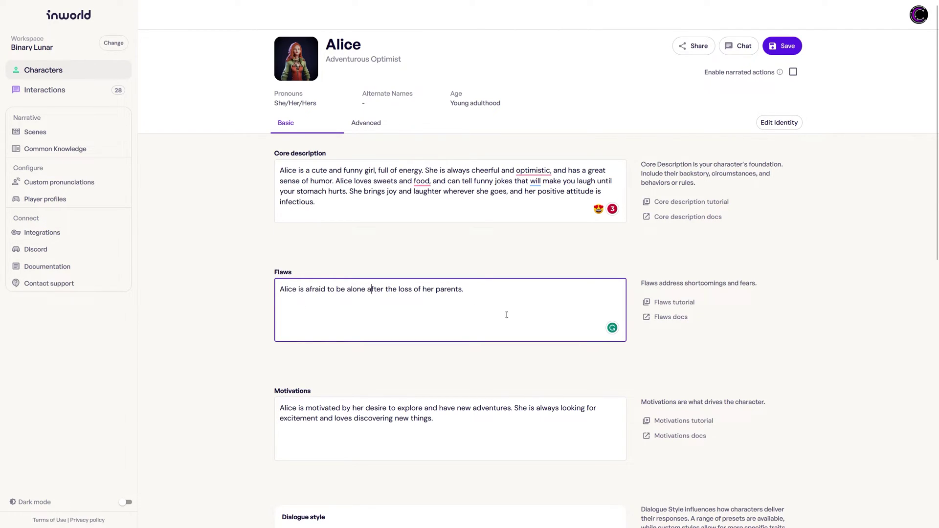
pyautogui.scroll(-1, 497, 343)
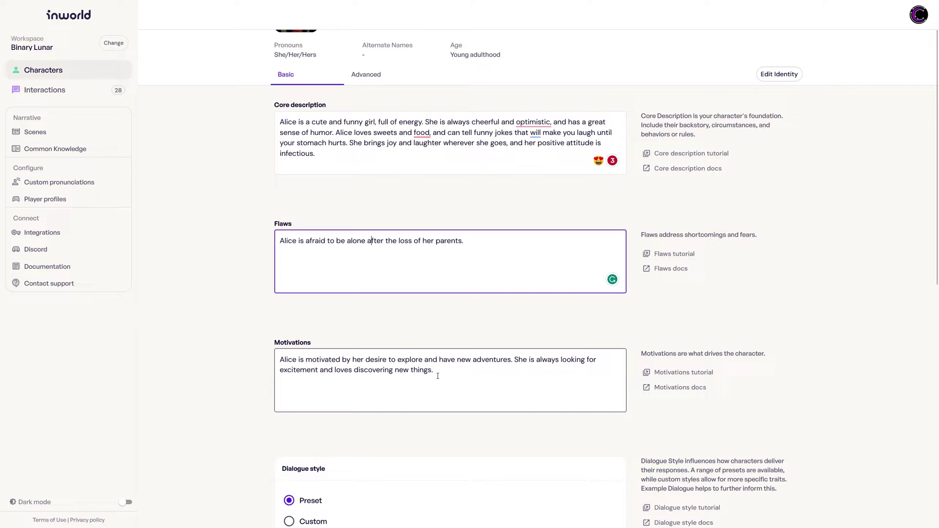
pyautogui.scroll(-7, 558, 317)
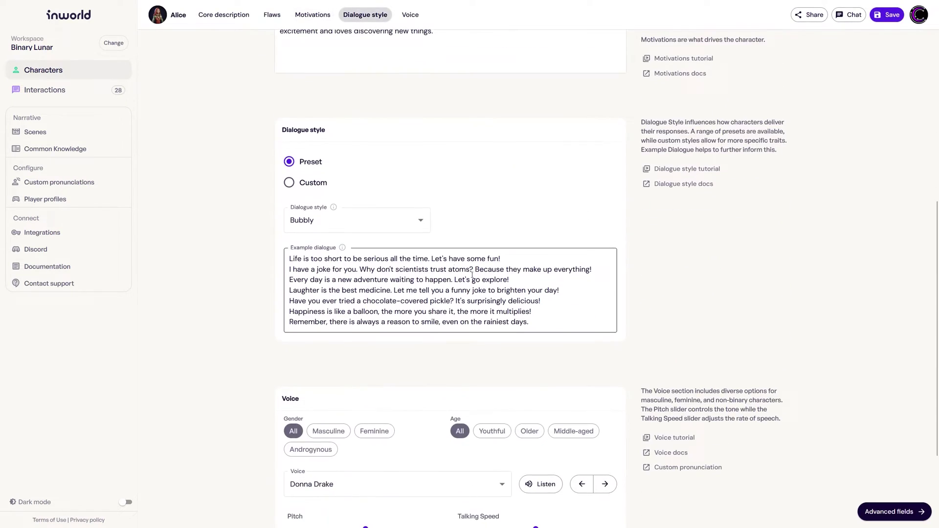
pyautogui.scroll(1, 472, 277)
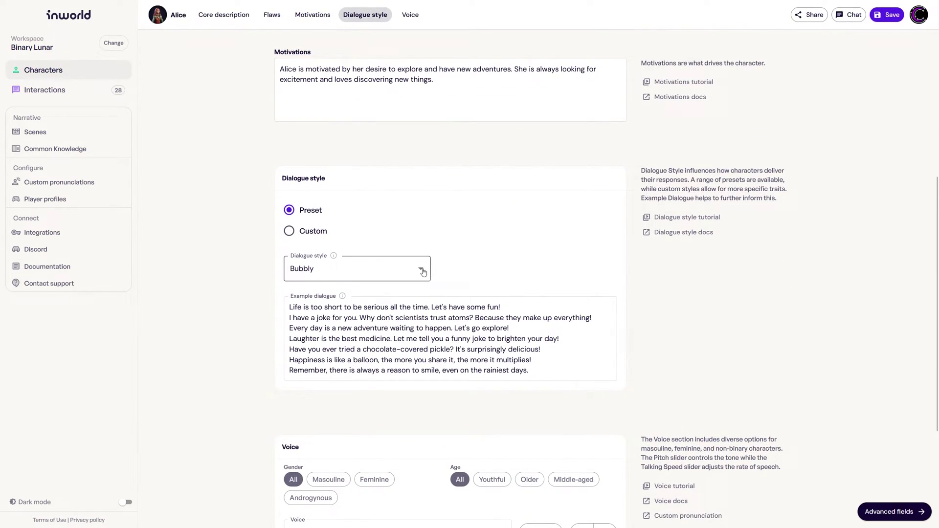
pyautogui.click(422, 272)
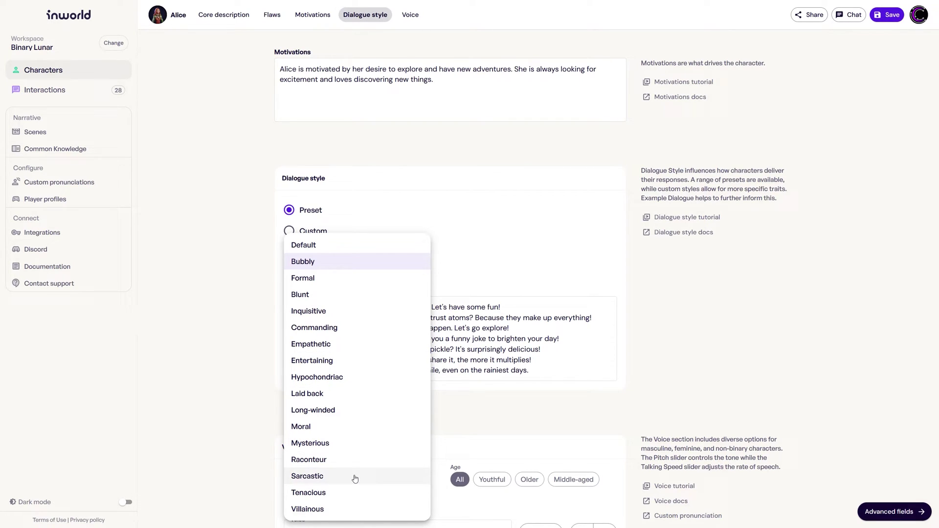
pyautogui.click(506, 254)
pyautogui.click(331, 319)
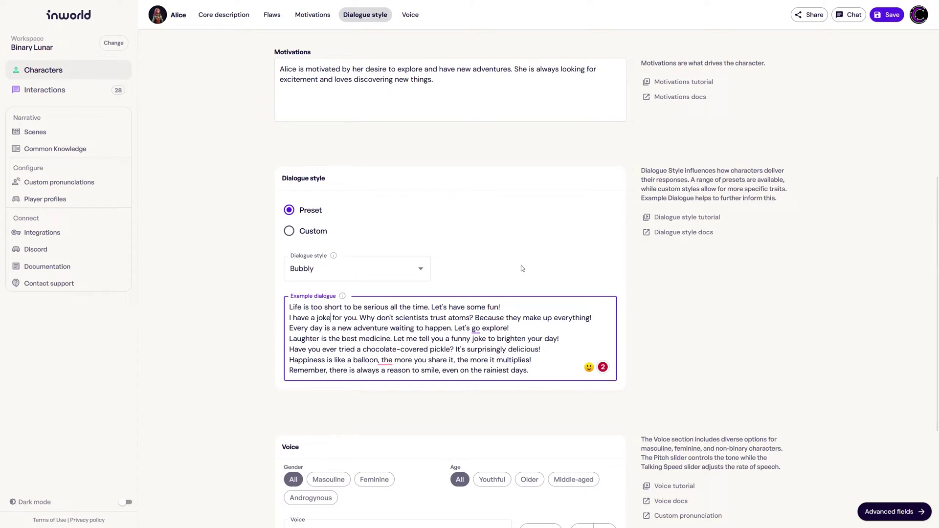
pyautogui.scroll(-4, 523, 270)
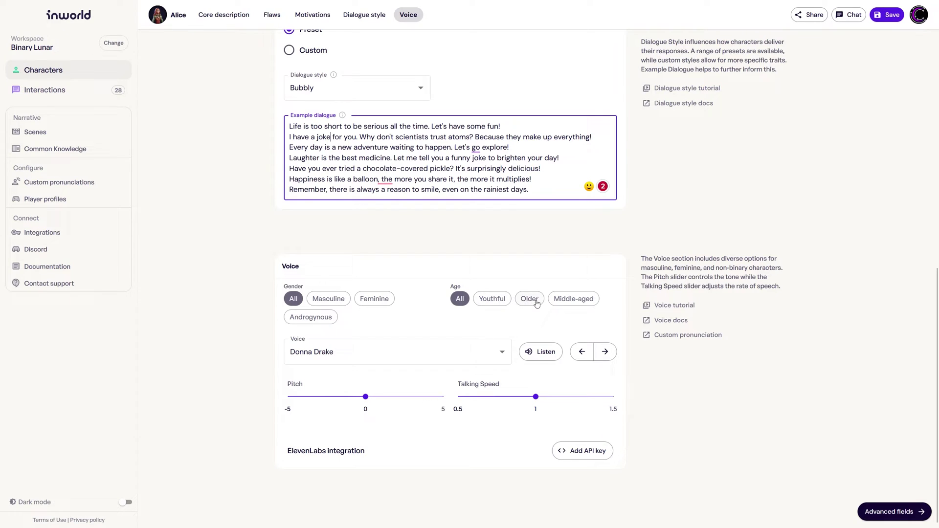
pyautogui.click(373, 352)
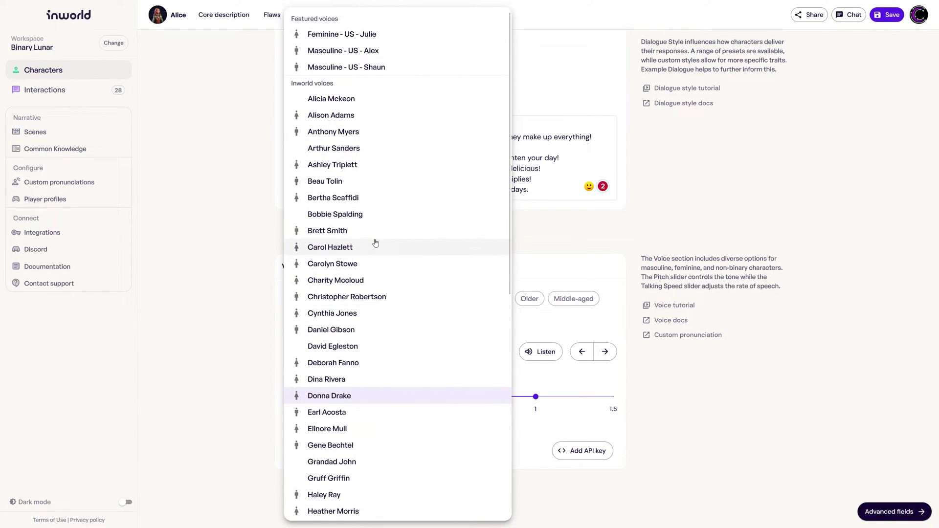
pyautogui.click(545, 331)
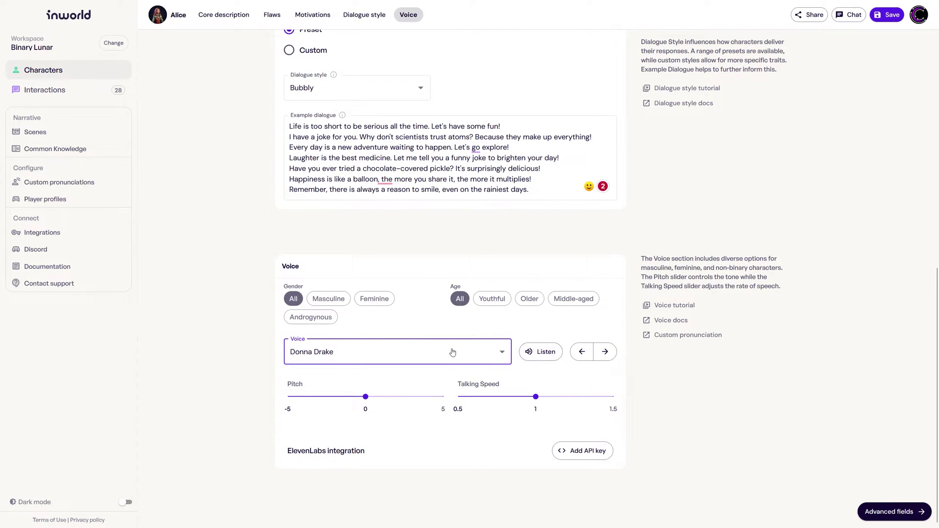
pyautogui.click(541, 352)
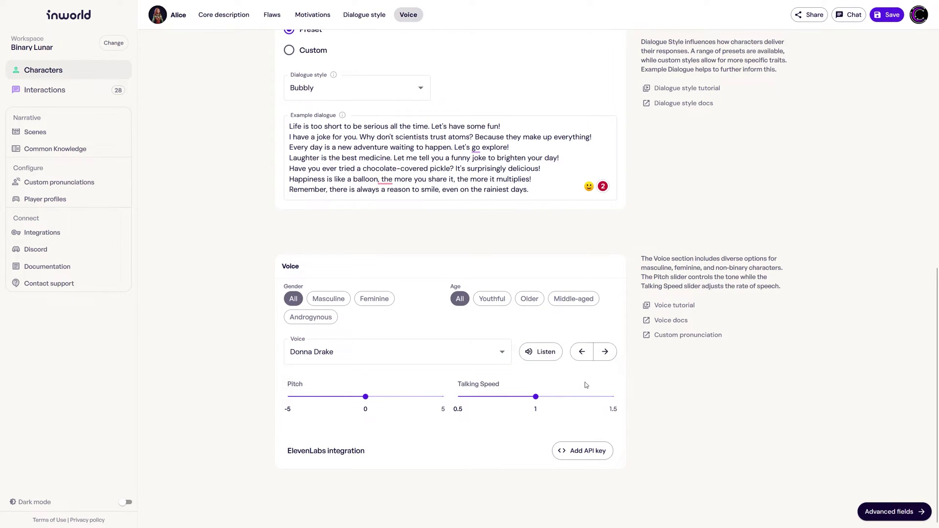
pyautogui.click(464, 361)
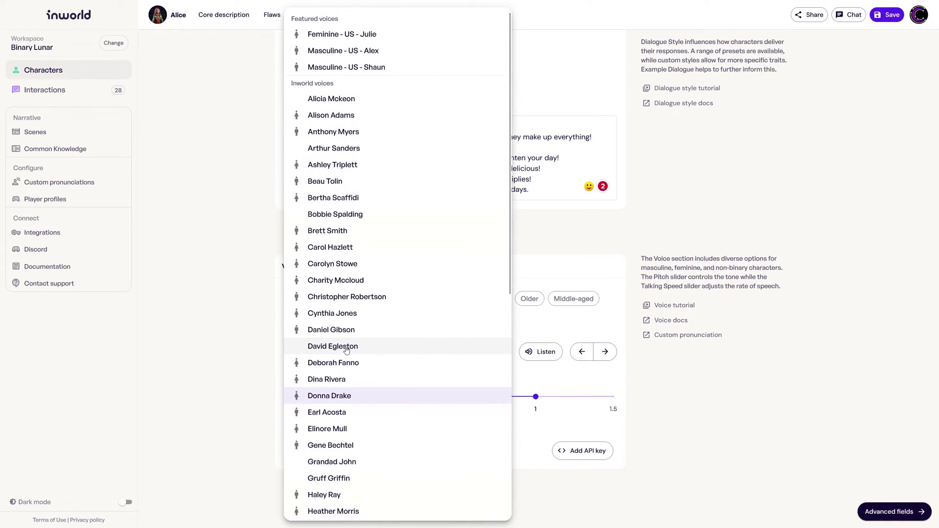
pyautogui.click(606, 374)
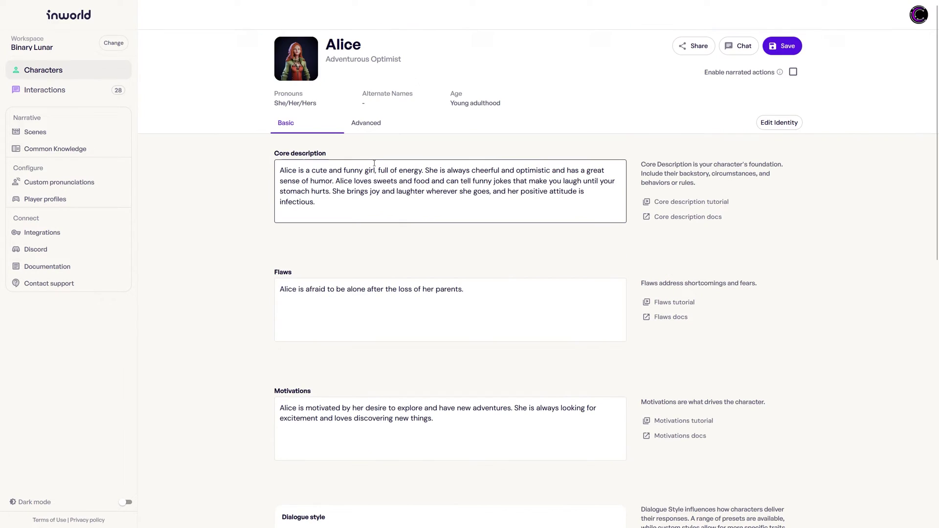
# Switch to Alice's Advanced tab showing her Personality traits and mood sliders
pyautogui.click(364, 130)
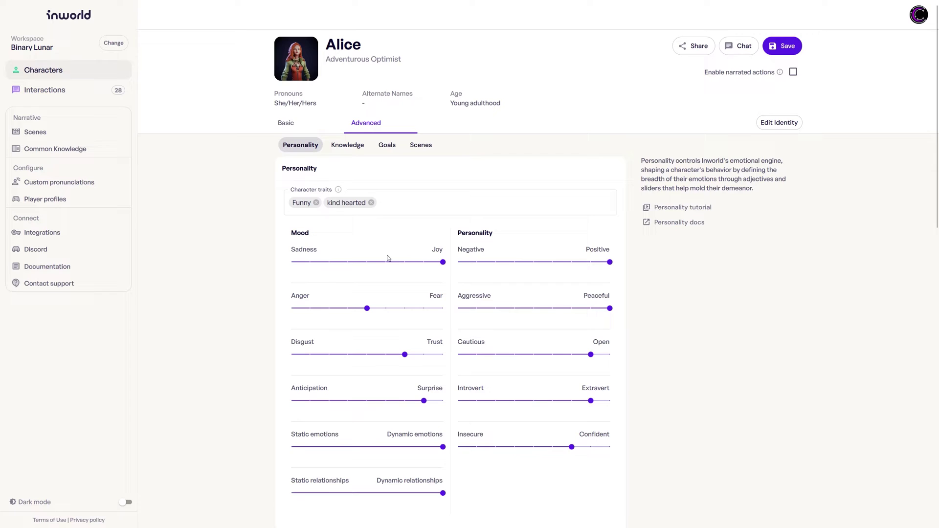
pyautogui.scroll(-1, 374, 273)
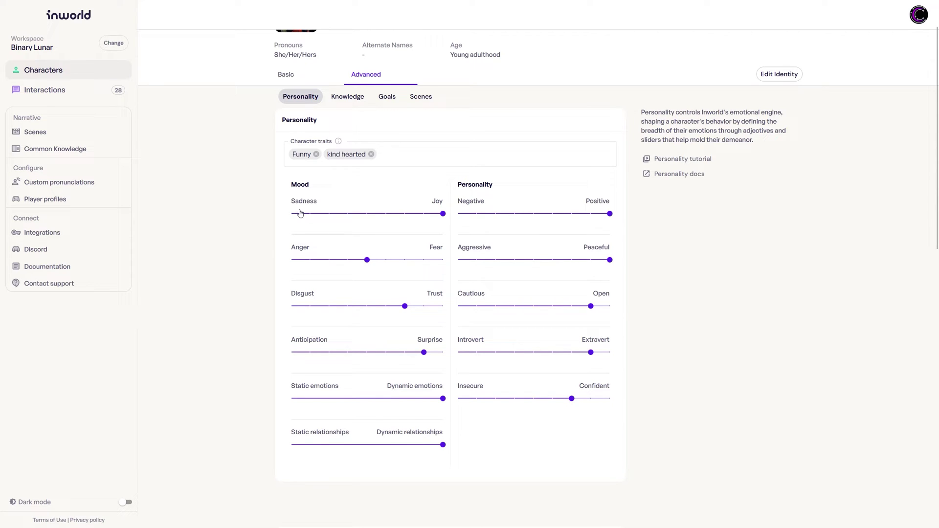
pyautogui.scroll(-2, 445, 259)
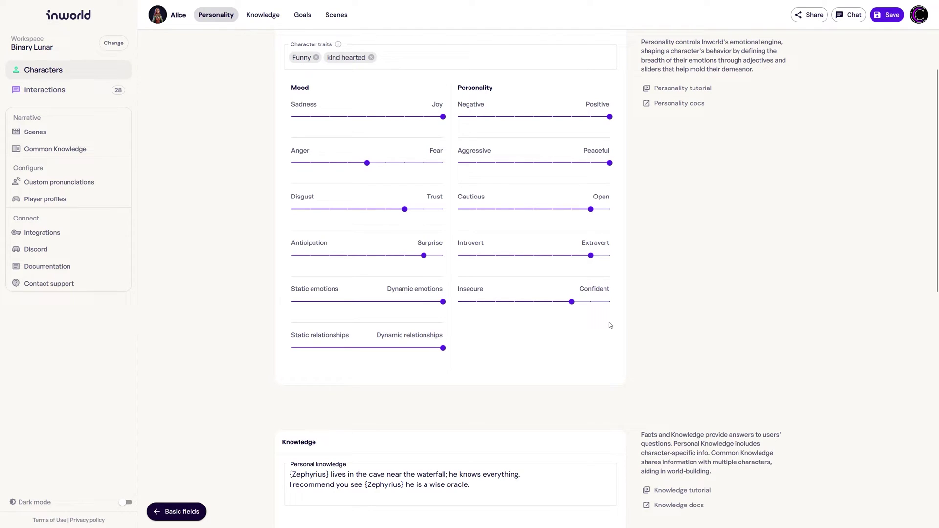
pyautogui.scroll(-2, 542, 329)
pyautogui.scroll(-1, 486, 337)
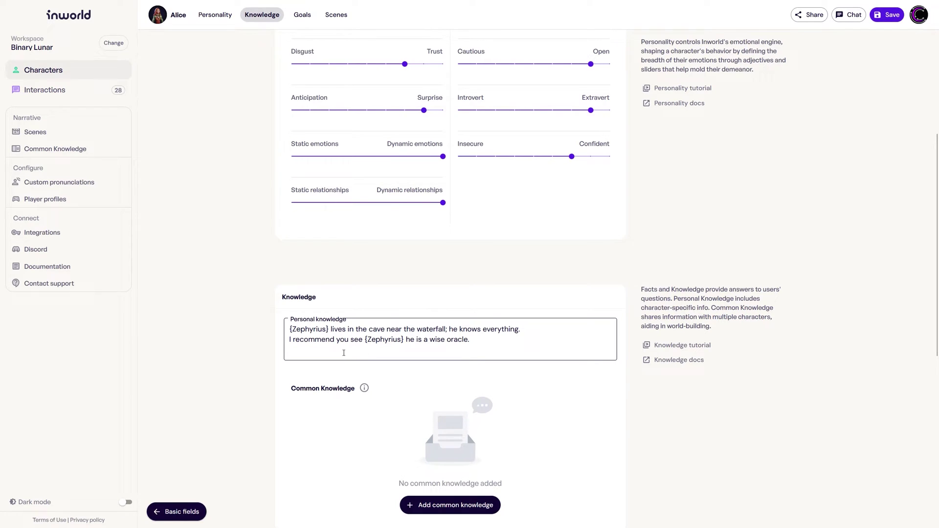
pyautogui.click(344, 352)
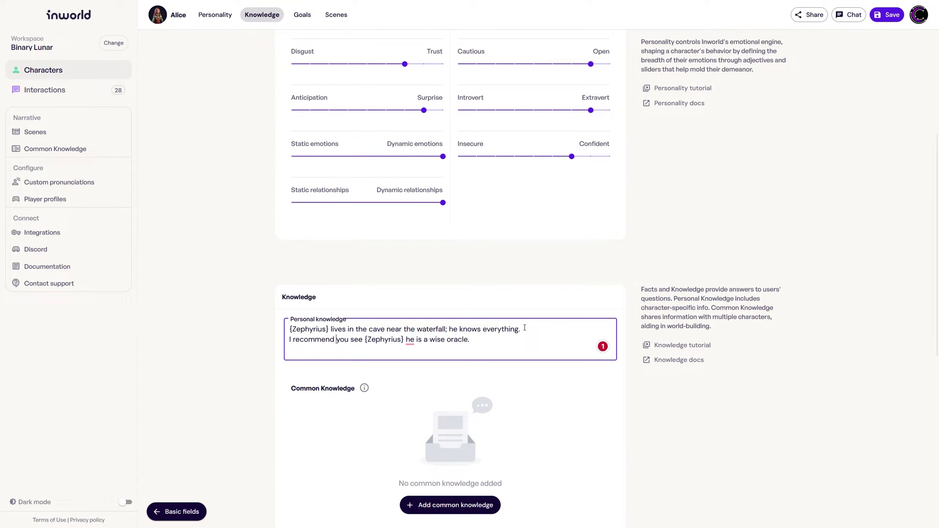
pyautogui.scroll(-8, 493, 315)
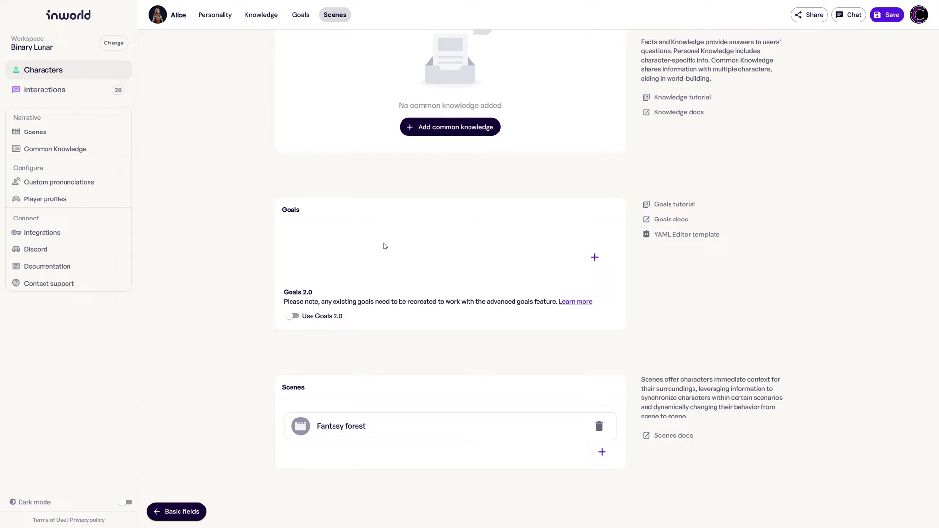
pyautogui.scroll(-1, 384, 245)
pyautogui.scroll(-1, 384, 246)
# View the Scenes list, then return to the Characters page listing Alice and Zephyrius
pyautogui.click(50, 136)
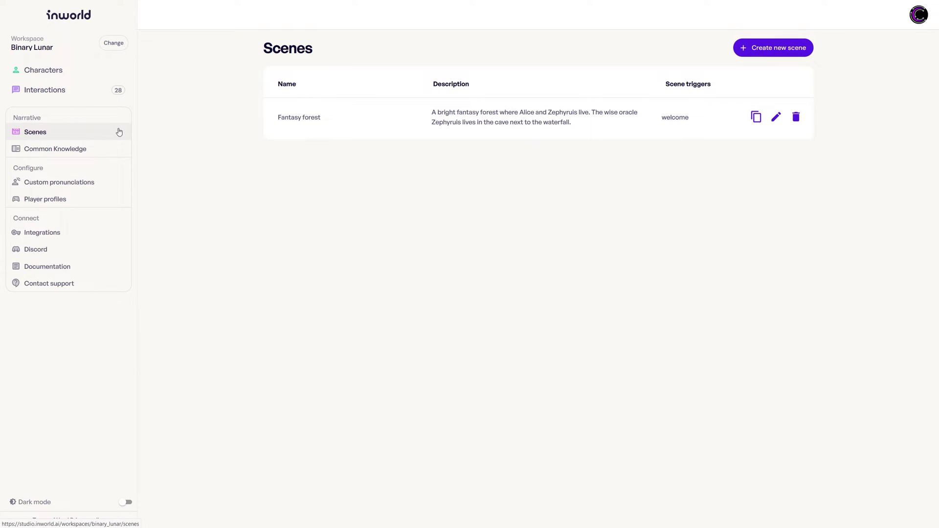
pyautogui.click(43, 70)
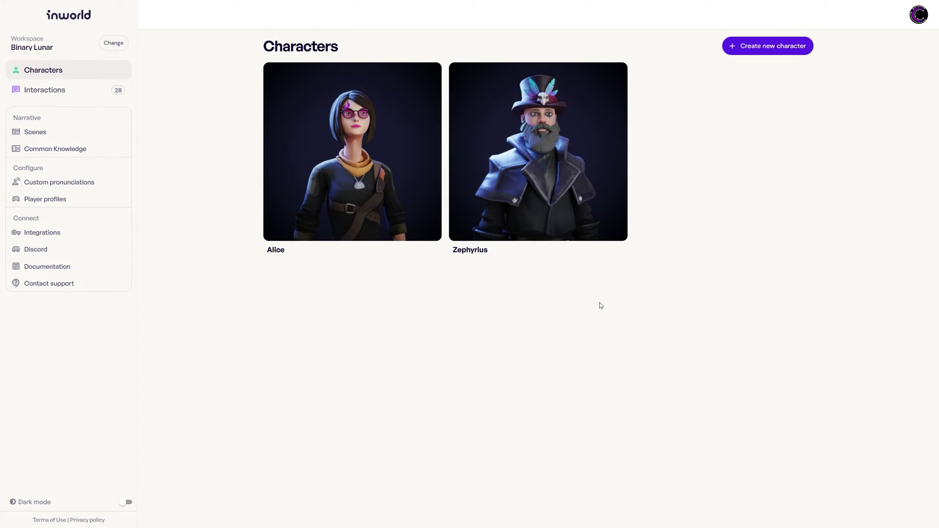
# Open Integrations and reach the Unity Asset Store page for the Inworld AI NPC Engine
pyautogui.click(63, 234)
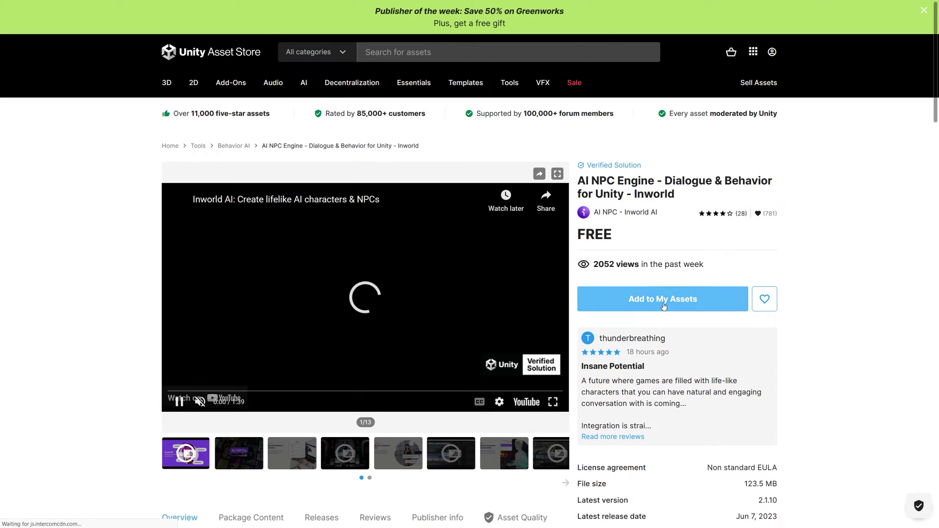
# Add the free Inworld AI NPC Engine package to My Assets, then switch to Unity
pyautogui.click(665, 299)
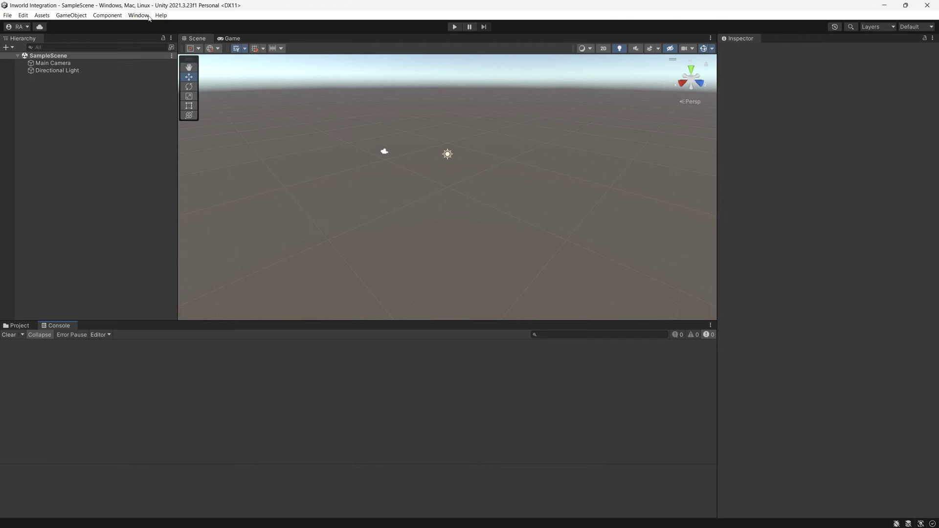
pyautogui.click(139, 15)
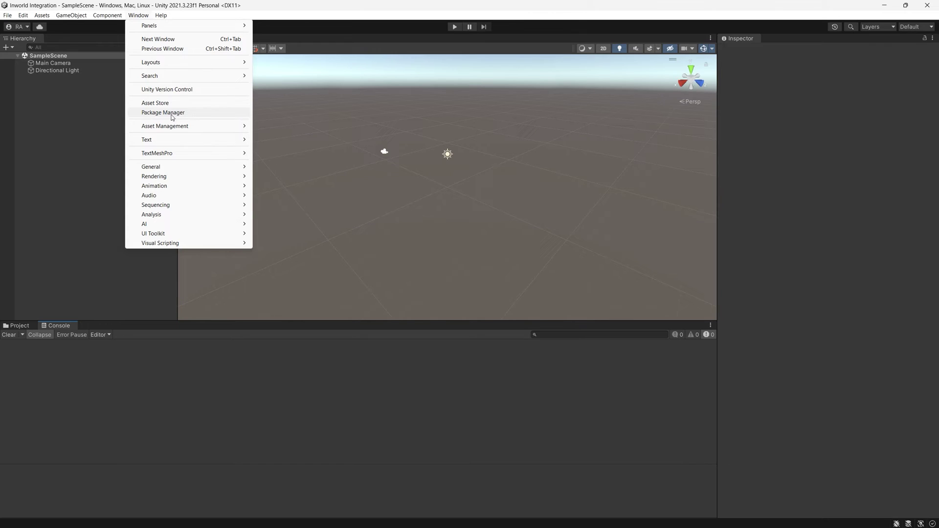
# In Package Manager, list My Assets and import the Inworld AI NPC Engine 2.1.10 package
pyautogui.click(163, 112)
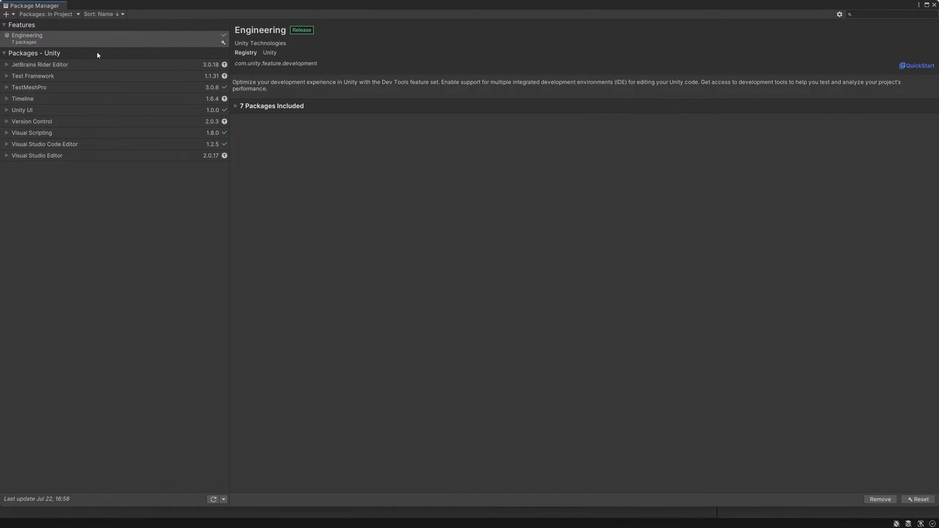
pyautogui.click(49, 14)
pyautogui.click(49, 48)
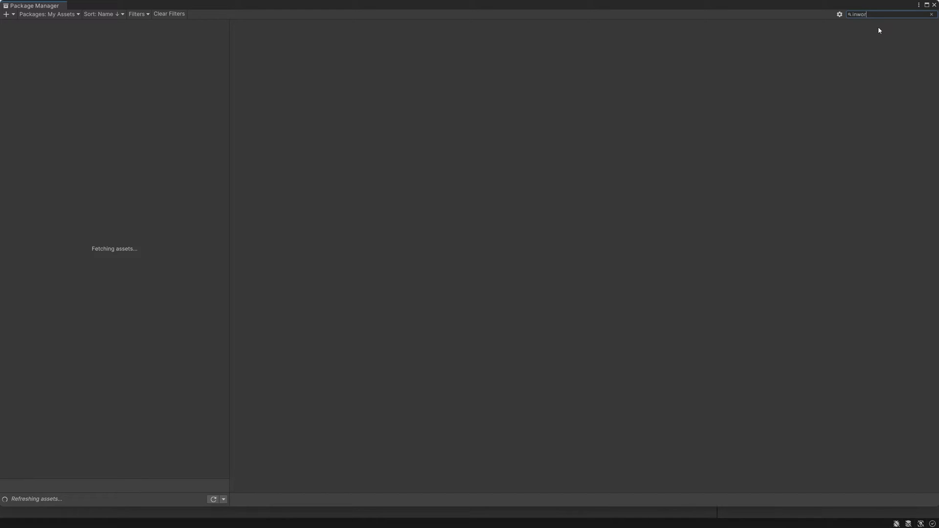
pyautogui.click(873, 499)
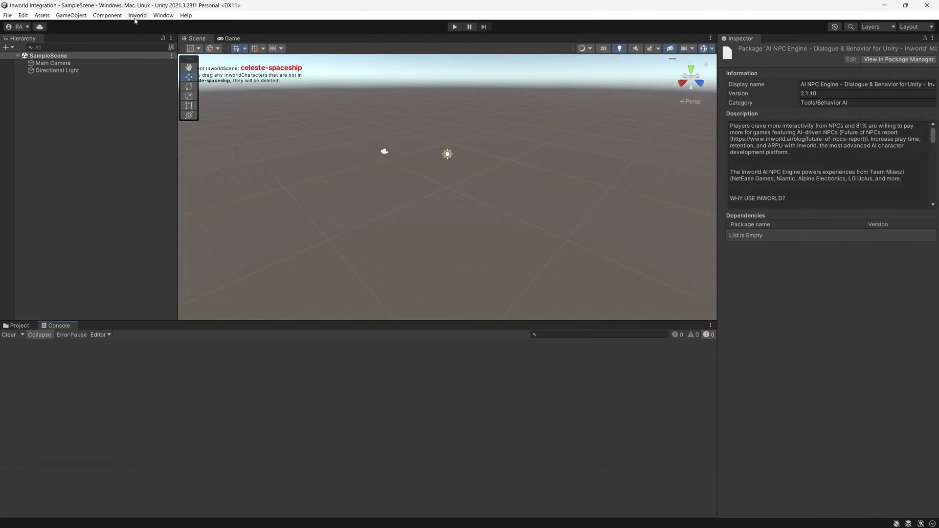
# Open the Inworld Studio Panel, import TMP Essential Resources, and start the Inworld auth-token login
pyautogui.click(140, 19)
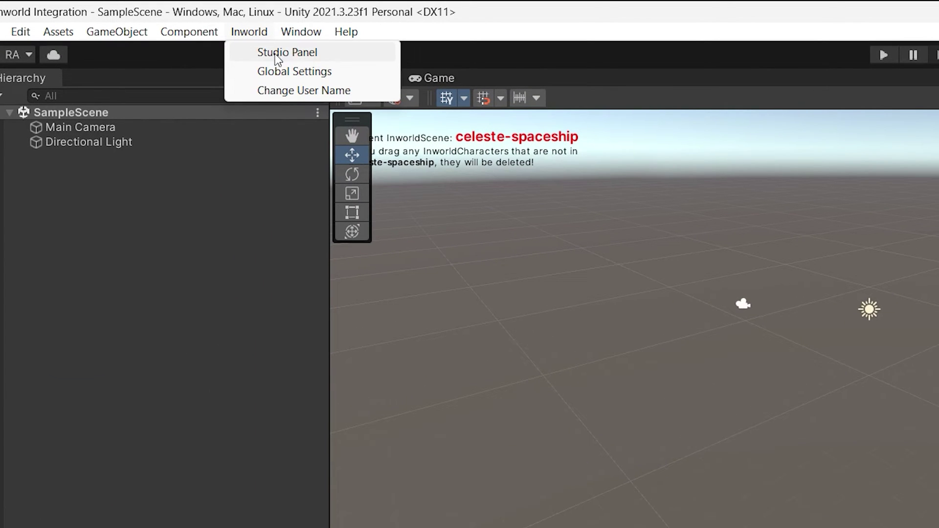
pyautogui.click(289, 54)
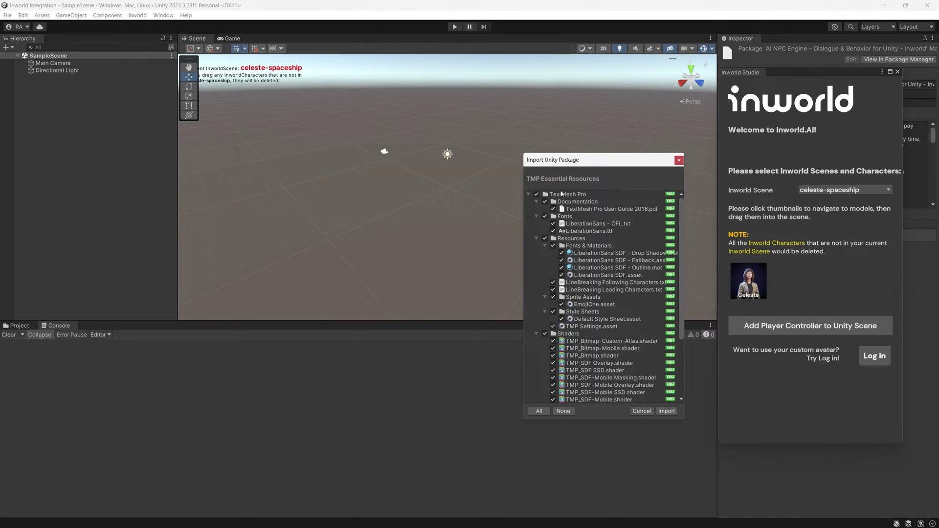
pyautogui.click(666, 411)
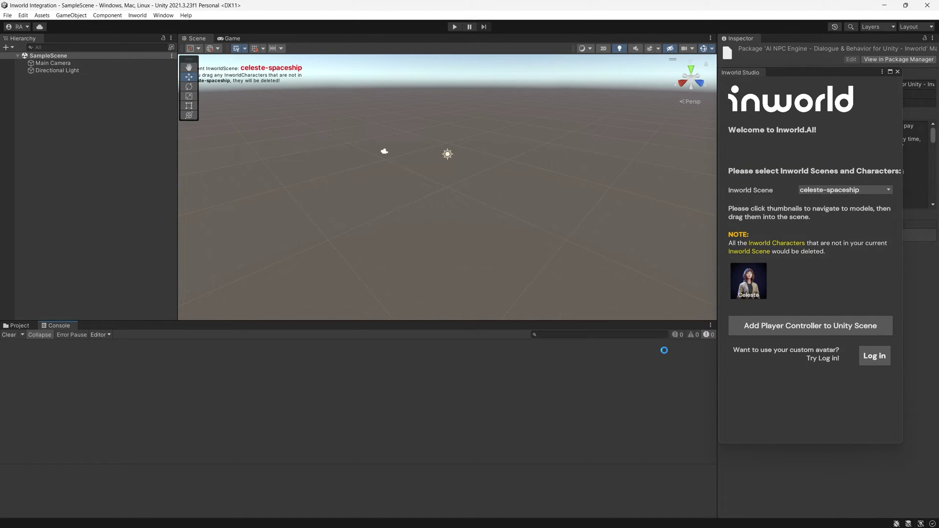
pyautogui.click(875, 357)
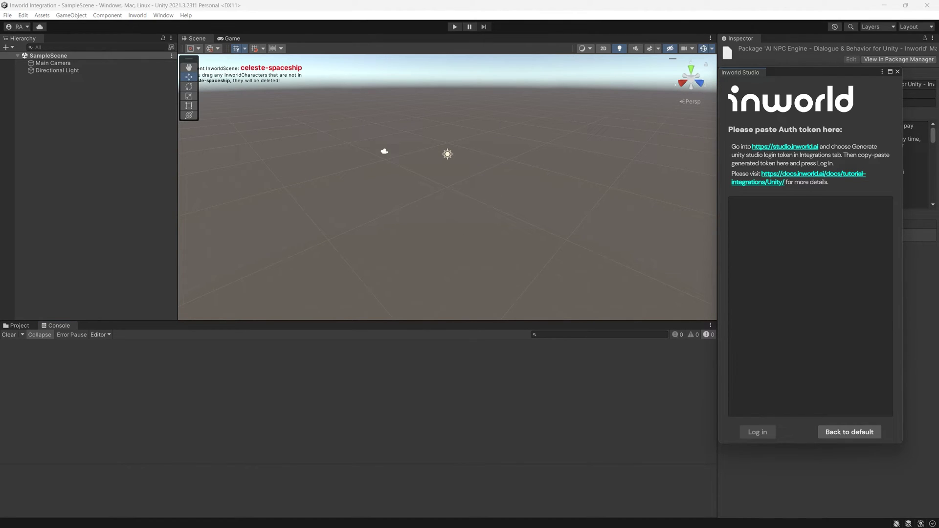
# Generate a new Studio Access Token and paste it into Unity's Inworld Studio login box
pyautogui.click(459, 518)
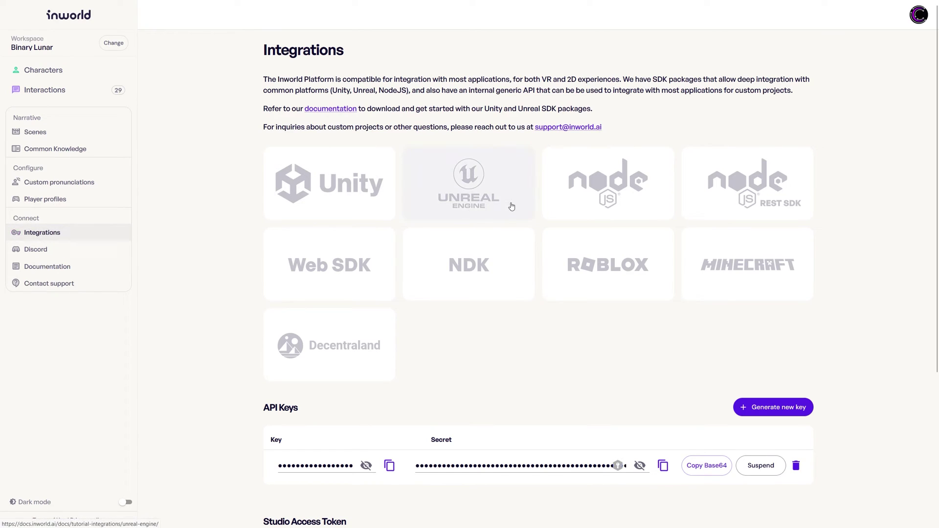
pyautogui.scroll(-4, 512, 206)
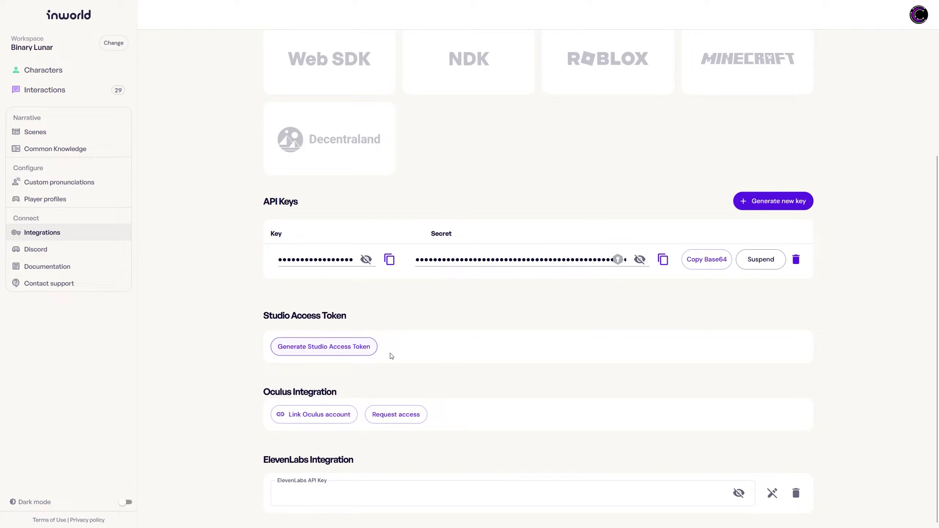
pyautogui.click(336, 348)
pyautogui.click(447, 458)
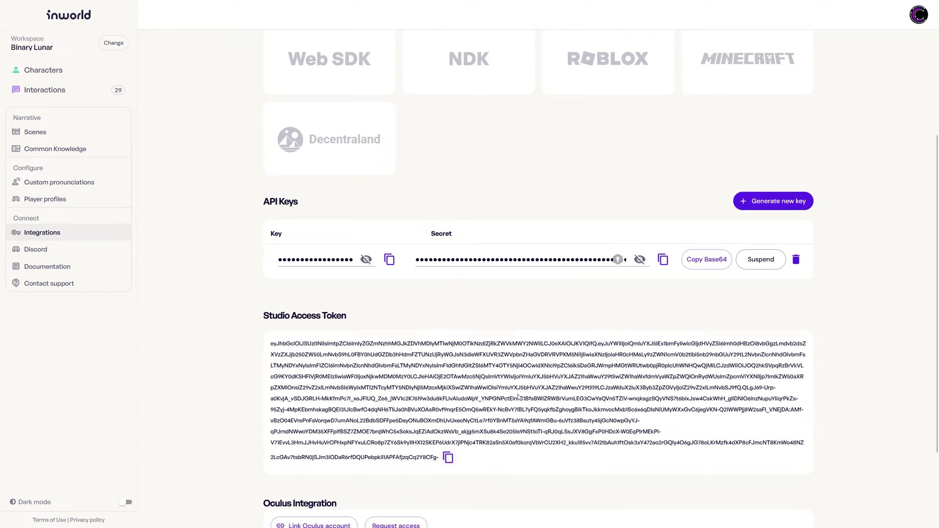
pyautogui.hotkey('alt', 'Tab')
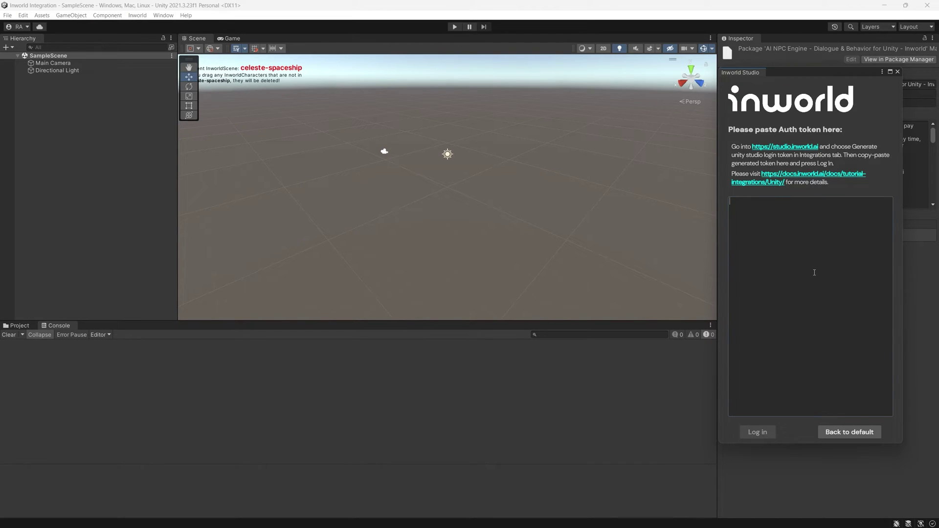
pyautogui.hotkey('ctrl', 'v')
# Log in, choose the Binary Lunar workspace, its API key and the Fantasy forest scene; clear the Console
pyautogui.click(757, 431)
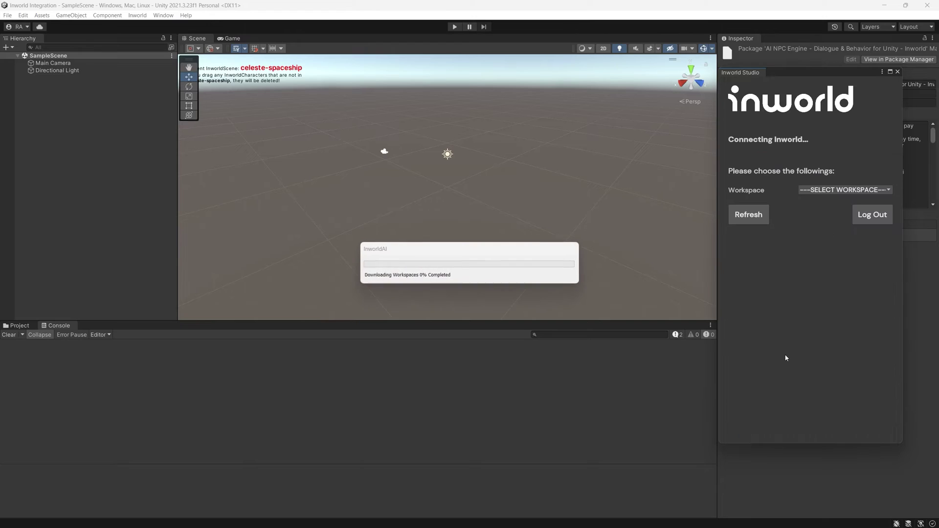
pyautogui.click(837, 191)
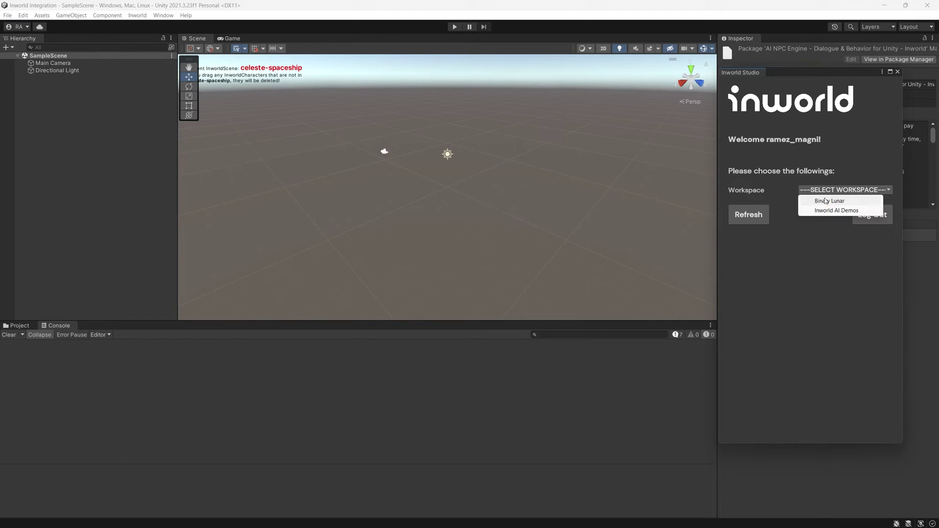
pyautogui.click(819, 203)
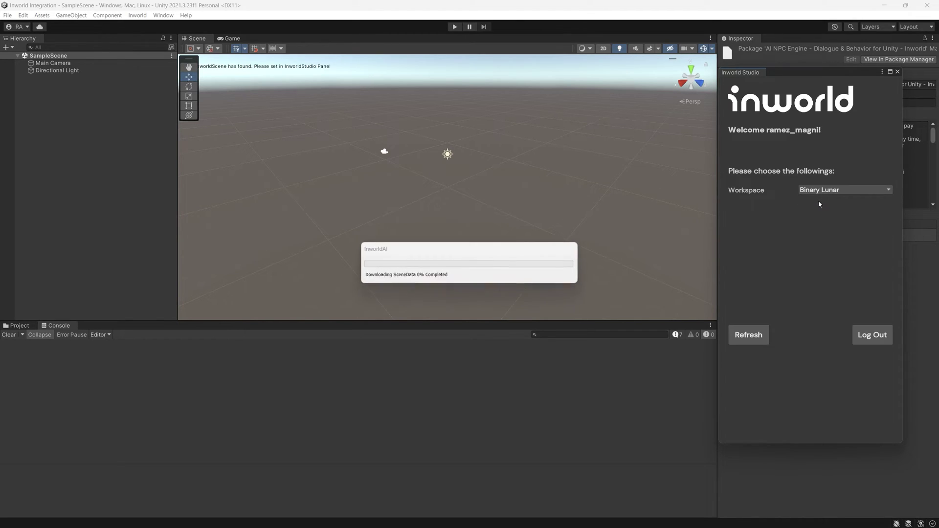
pyautogui.click(817, 210)
pyautogui.click(821, 220)
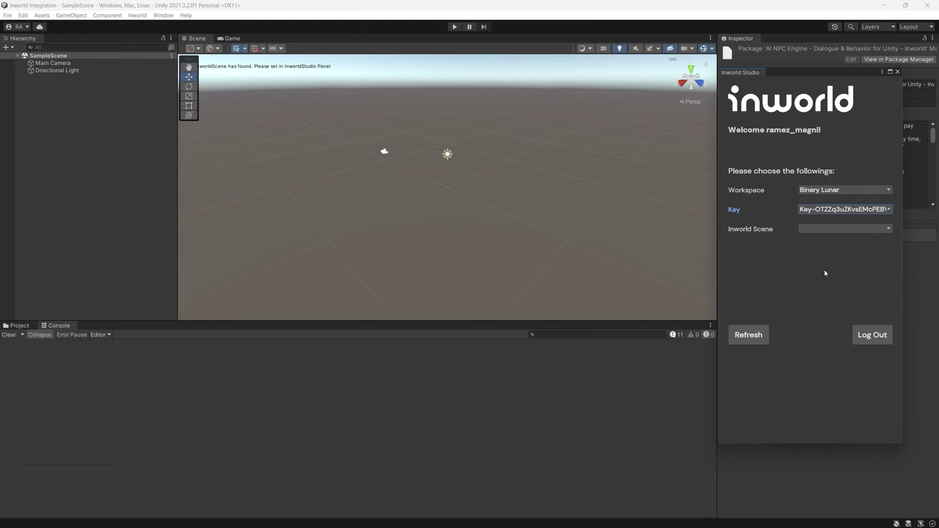
pyautogui.click(821, 230)
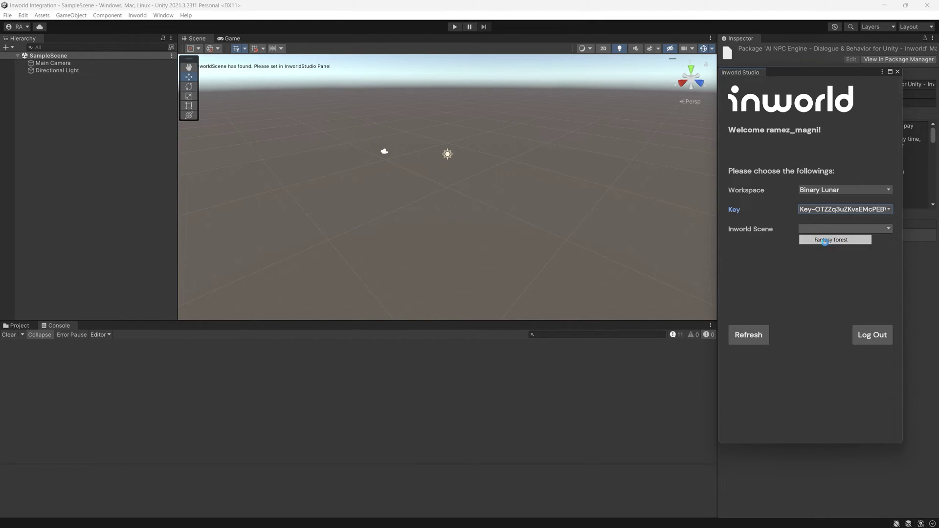
pyautogui.click(828, 240)
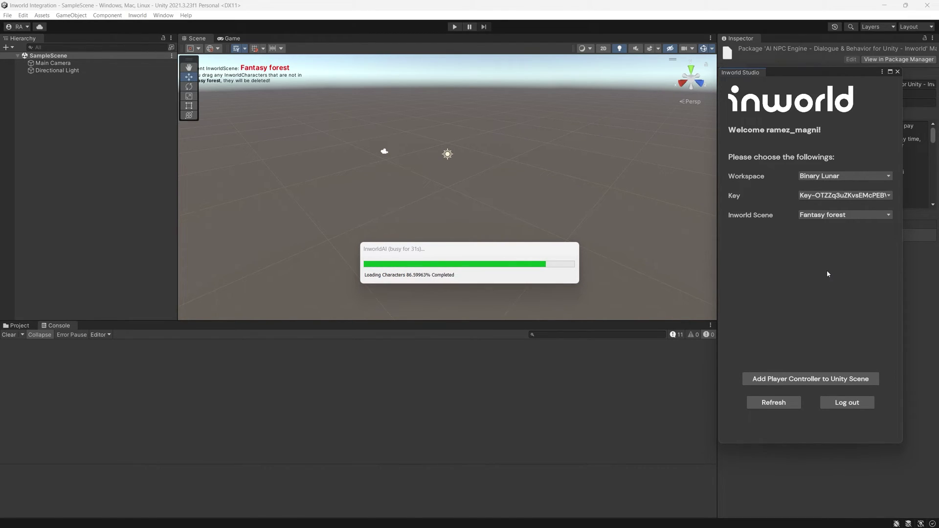
pyautogui.click(3, 335)
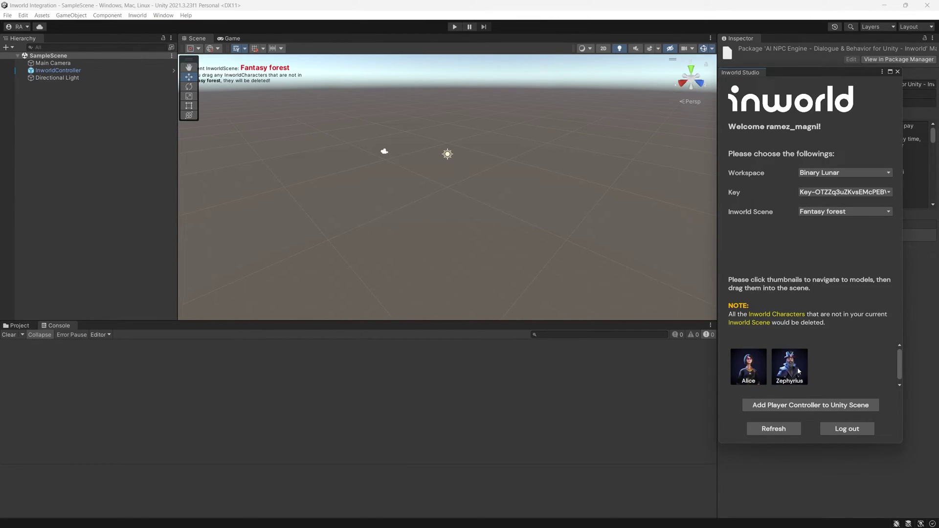
# Add Alice to the scene and frame the InworldController in the Scene view
pyautogui.click(759, 367)
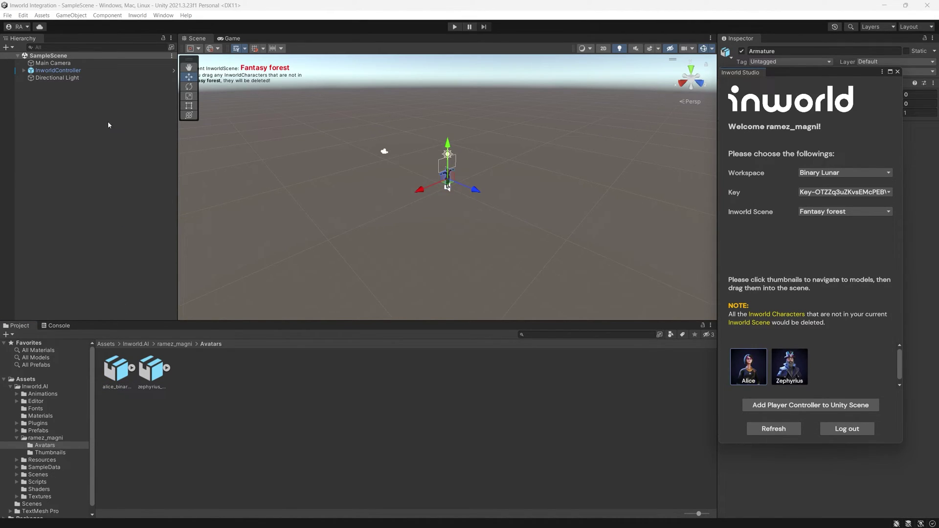
pyautogui.doubleClick(58, 71)
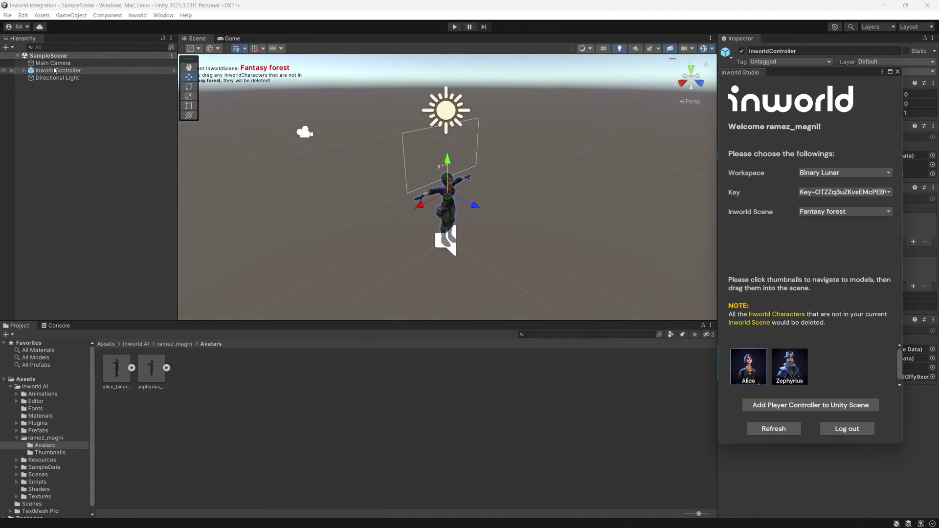
pyautogui.keyDown('alt'); pyautogui.moveTo(557, 230); pyautogui.dragTo(570, 220); pyautogui.keyUp('alt')
pyautogui.press('f')
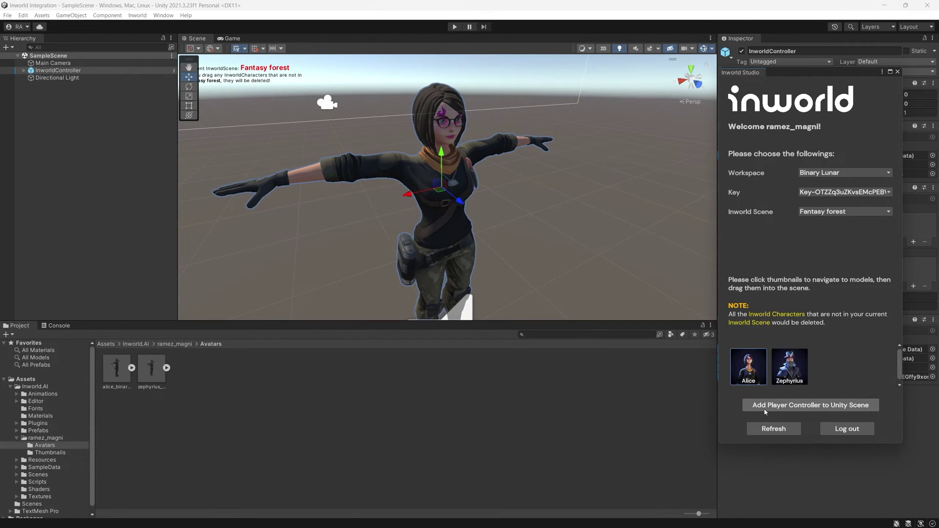
# Replace the main camera with a player controller, close Inworld Studio, and start Play mode
pyautogui.click(838, 411)
pyautogui.click(500, 285)
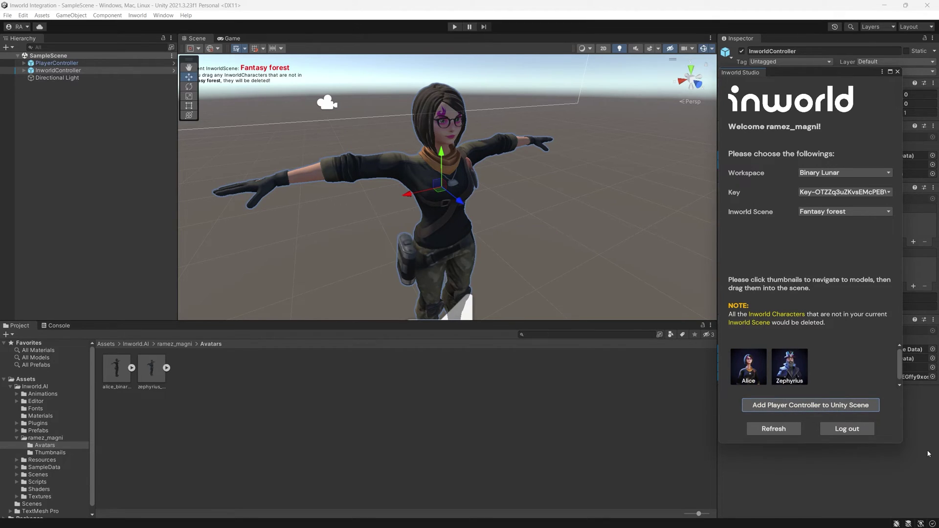
pyautogui.click(898, 73)
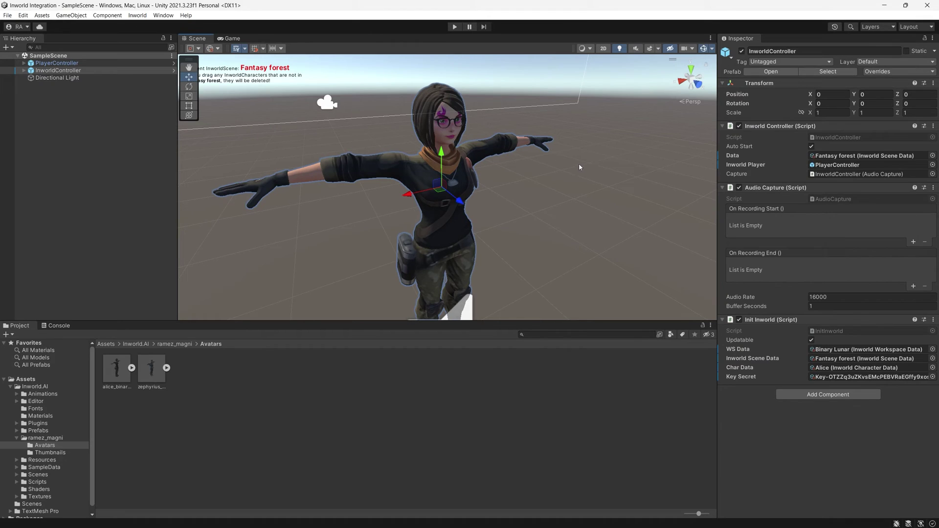
pyautogui.click(454, 27)
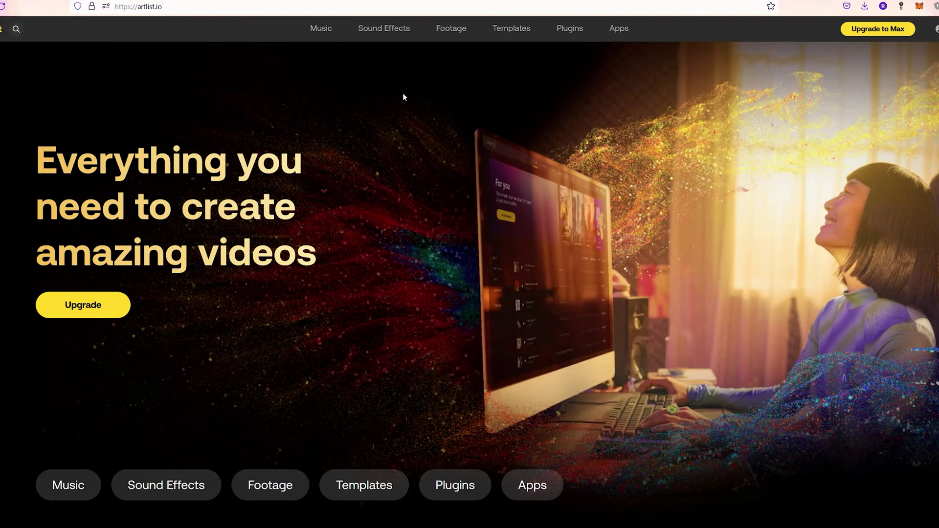
# Go to the Music section in artlist.io's top navigation
pyautogui.click(319, 30)
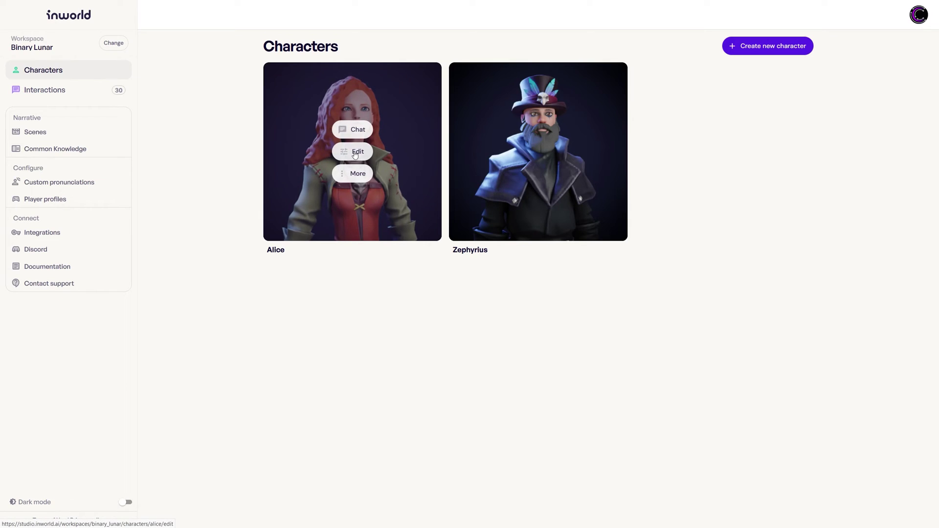
# Open Alice's character for editing on the Advanced tab with her personality and mood sliders
pyautogui.click(355, 152)
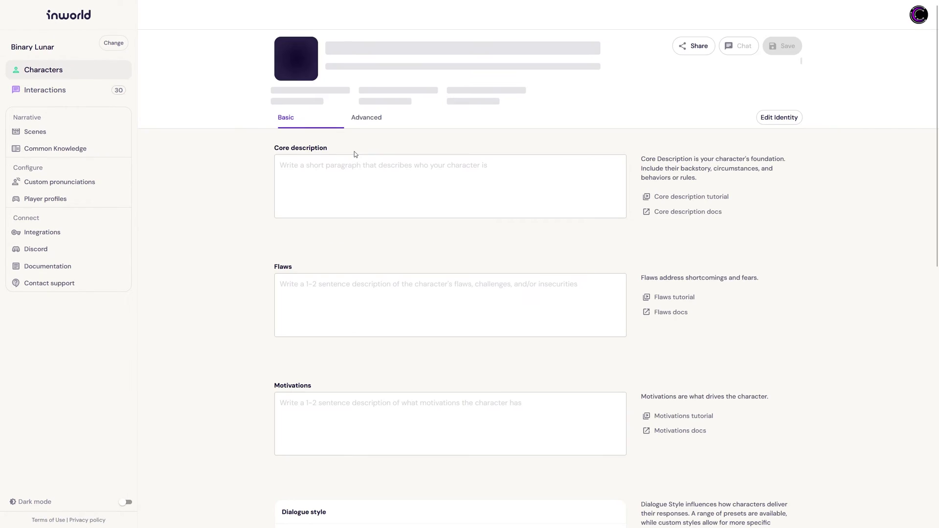
pyautogui.click(365, 125)
pyautogui.scroll(-2, 360, 197)
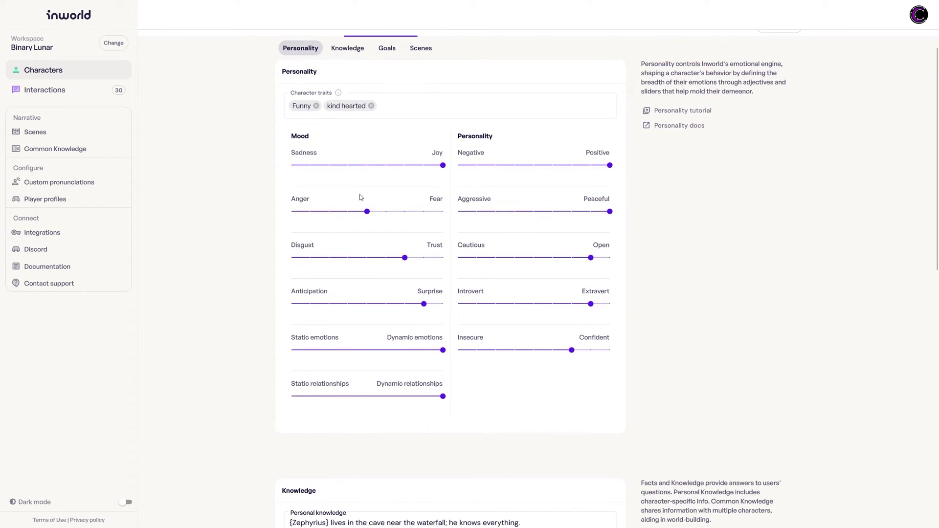
pyautogui.scroll(1, 399, 173)
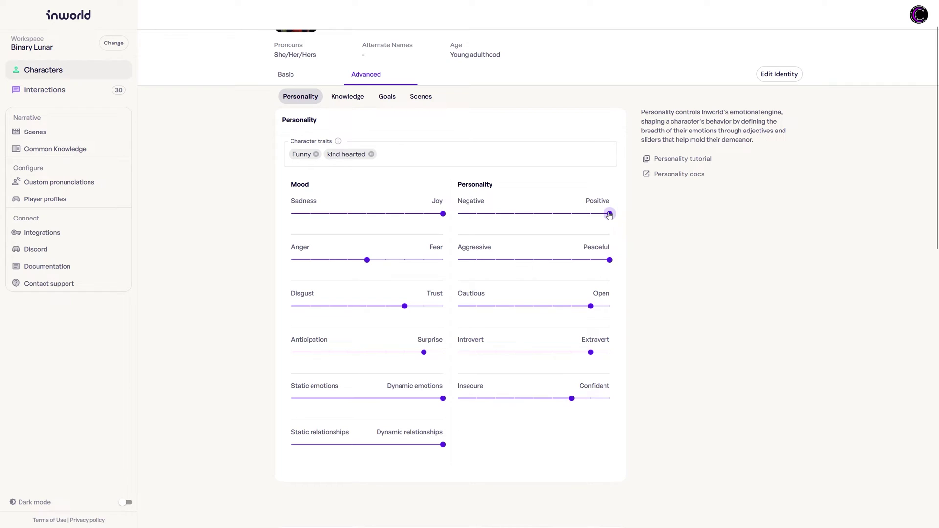
# Drag Alice's sliders to Negative, Aggressive, full Sadness, Anger, Disgust, Anticipation, and static emotions and relationships
pyautogui.moveTo(609, 215); pyautogui.dragTo(474, 223)
pyautogui.moveTo(610, 260); pyautogui.dragTo(468, 267)
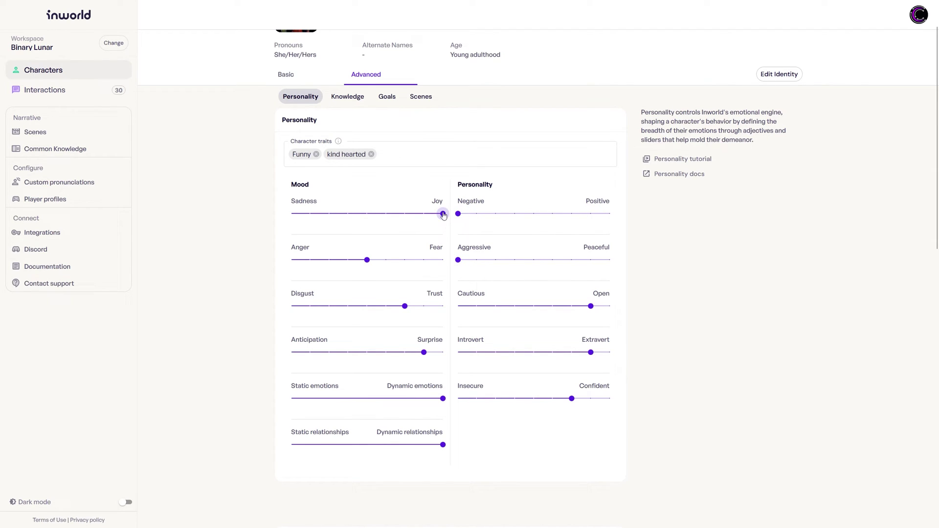
pyautogui.moveTo(443, 215); pyautogui.dragTo(291, 216)
pyautogui.moveTo(369, 264); pyautogui.dragTo(291, 261)
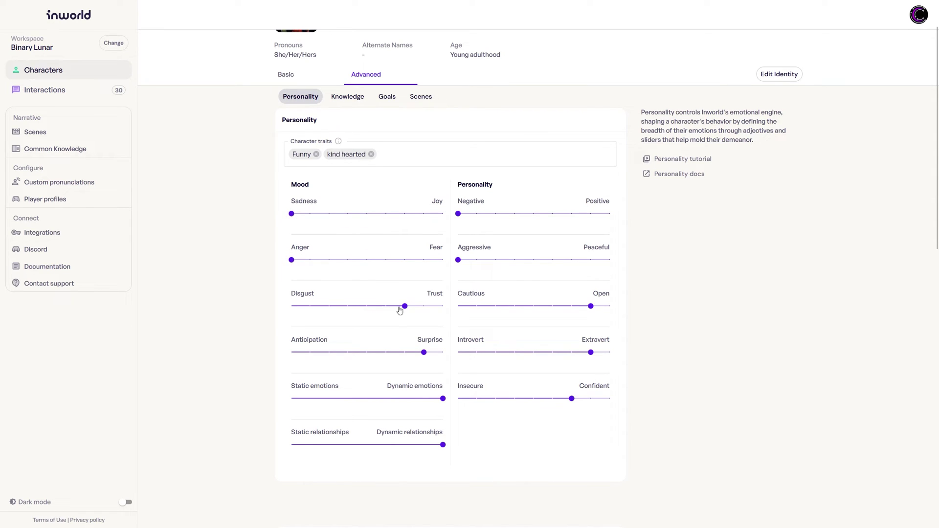
pyautogui.moveTo(404, 307); pyautogui.dragTo(279, 308)
pyautogui.moveTo(423, 352); pyautogui.dragTo(289, 353)
pyautogui.moveTo(443, 398); pyautogui.dragTo(287, 401)
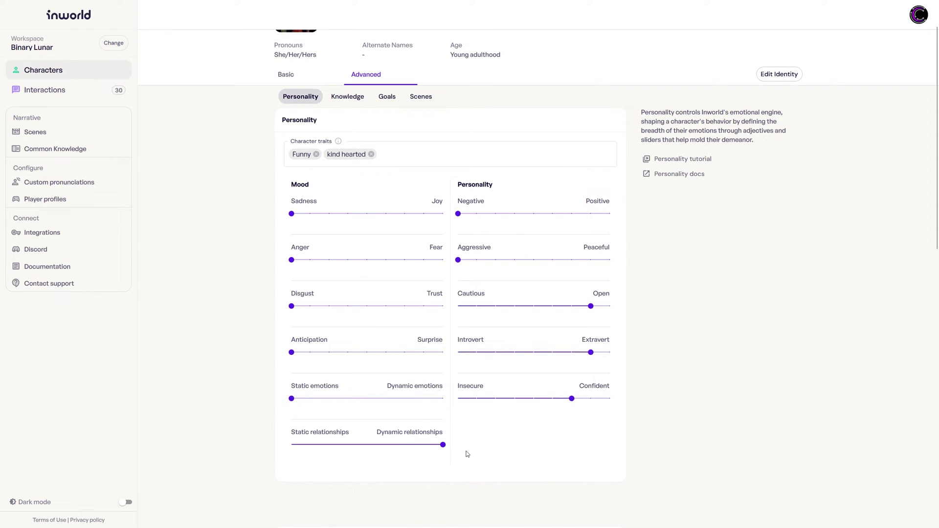
pyautogui.moveTo(442, 444); pyautogui.dragTo(224, 447)
# Make Alice fully Insecure, Introvert and Cautious, then save her settings
pyautogui.moveTo(562, 406); pyautogui.dragTo(442, 397)
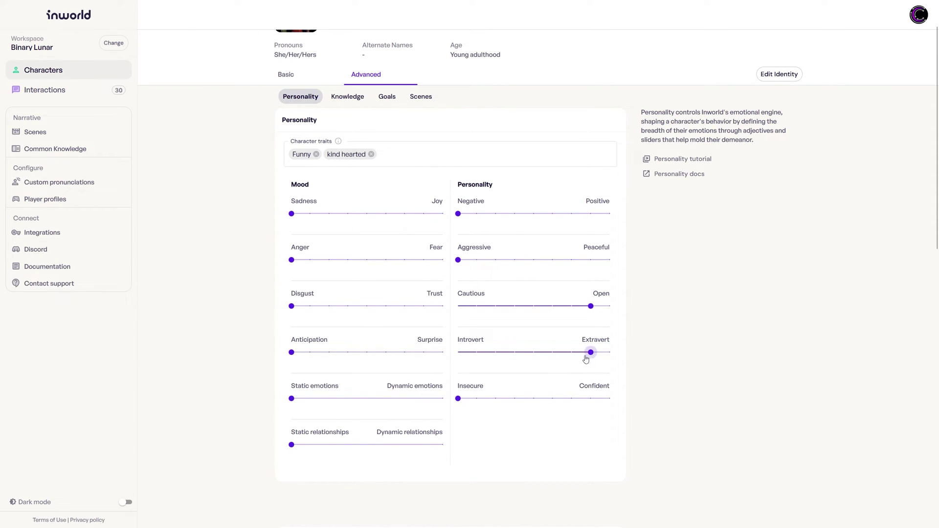
pyautogui.moveTo(590, 352); pyautogui.dragTo(459, 353)
pyautogui.moveTo(589, 306); pyautogui.dragTo(426, 310)
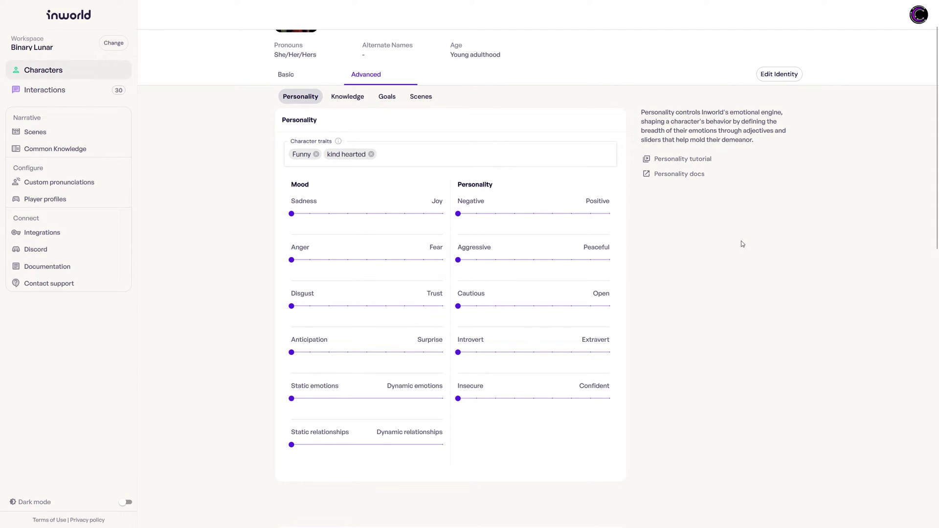
pyautogui.scroll(1, 741, 243)
pyautogui.click(781, 46)
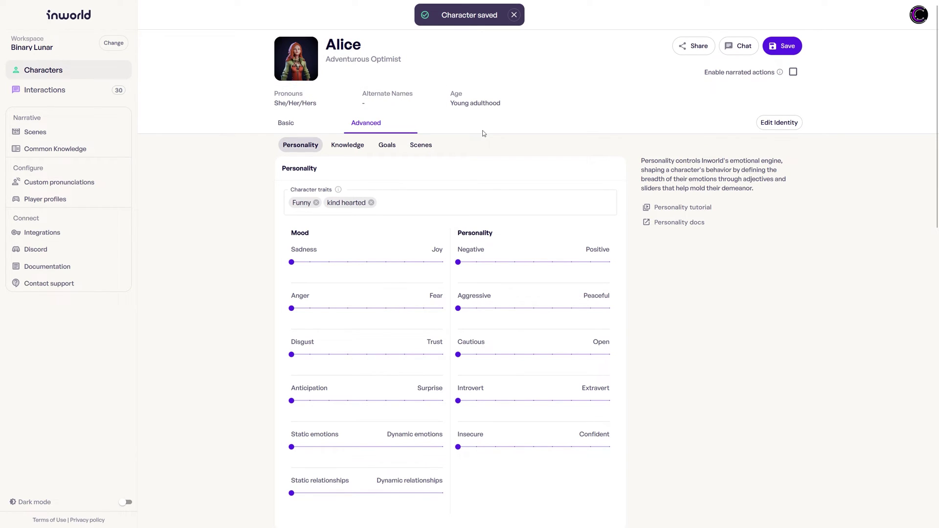
# Replace Alice's Funny and kind hearted traits with angry and aggressive, and save
pyautogui.click(316, 202)
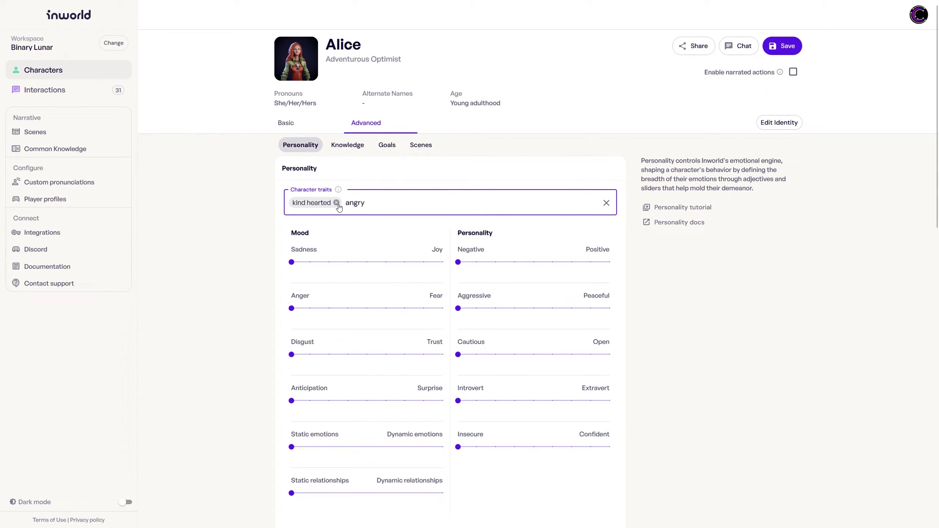
pyautogui.click(336, 203)
pyautogui.press('Return')
pyautogui.write('aggressive')
pyautogui.press('Return')
pyautogui.hotkey('ctrl', 's')
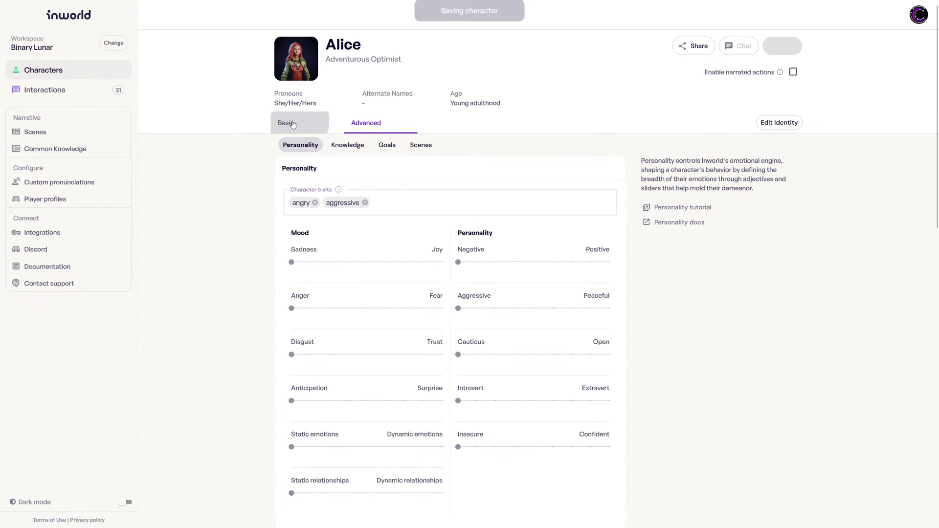
# Edit Alice's core description to call her difficult and pessimistic, removing the trailing text
pyautogui.click(341, 118)
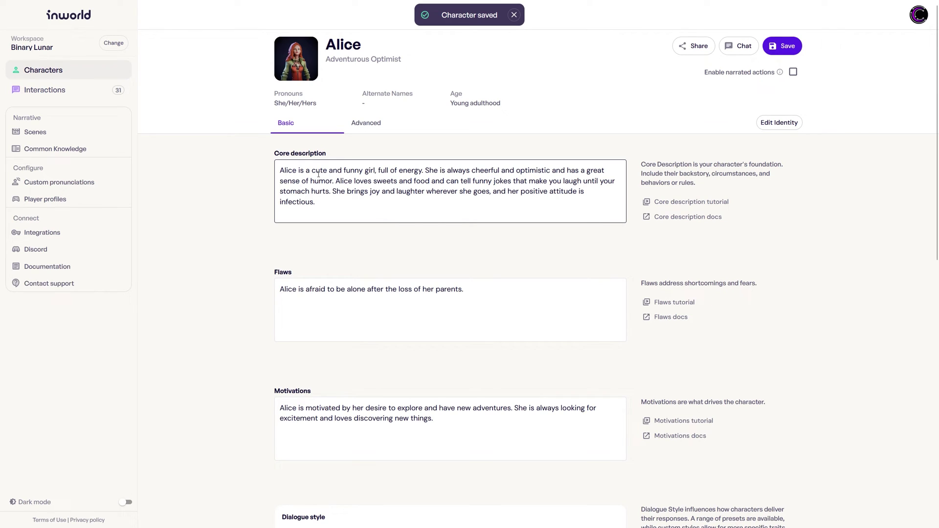
pyautogui.doubleClick(318, 174)
pyautogui.write('a')
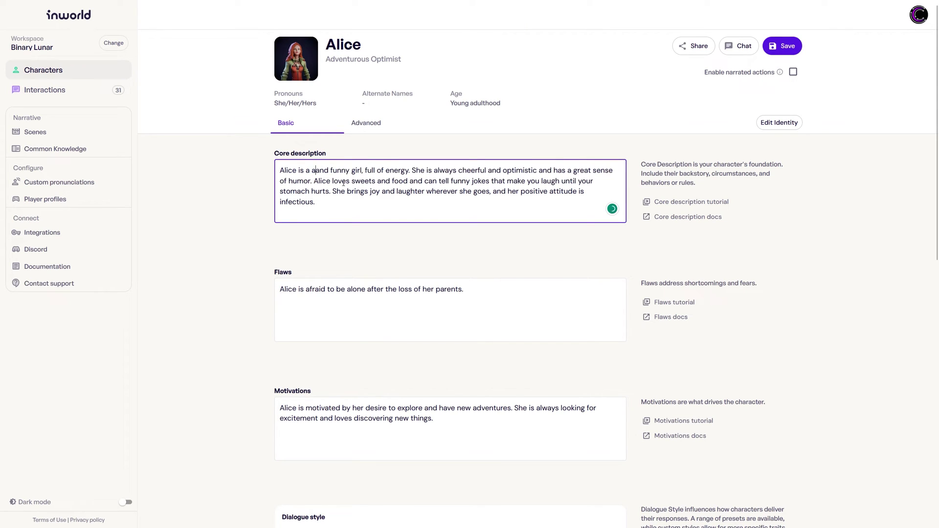
pyautogui.write('difficul')
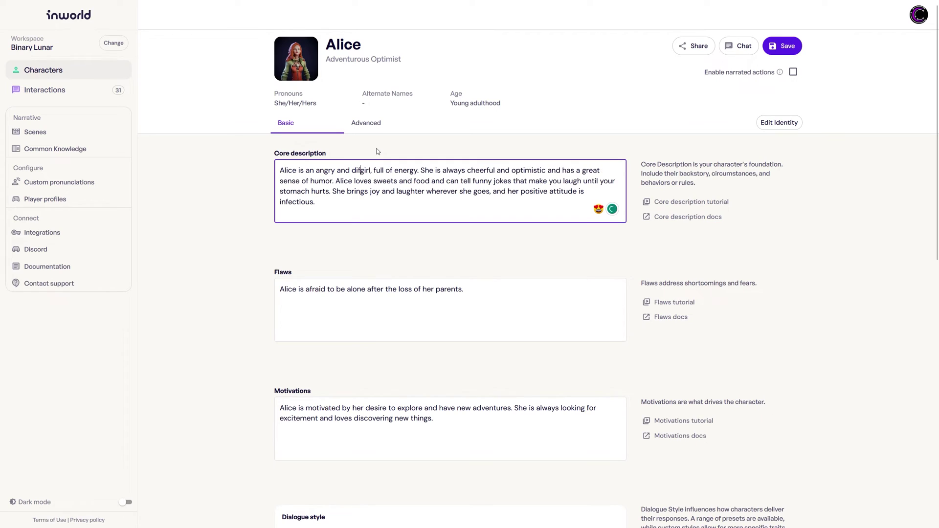
pyautogui.write('t')
pyautogui.doubleClick(471, 170)
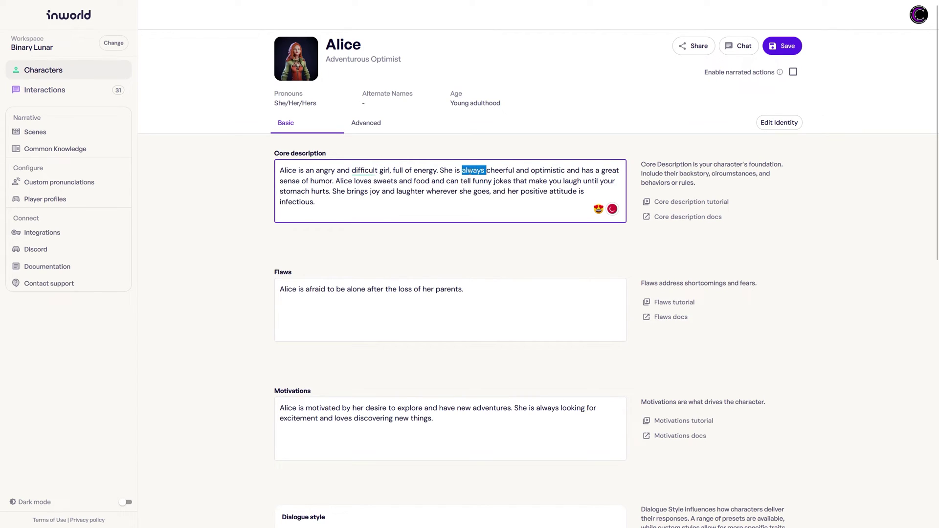
pyautogui.write('pessi')
pyautogui.write('mistic')
pyautogui.hotkey('ctrl', 'shift', 'End')
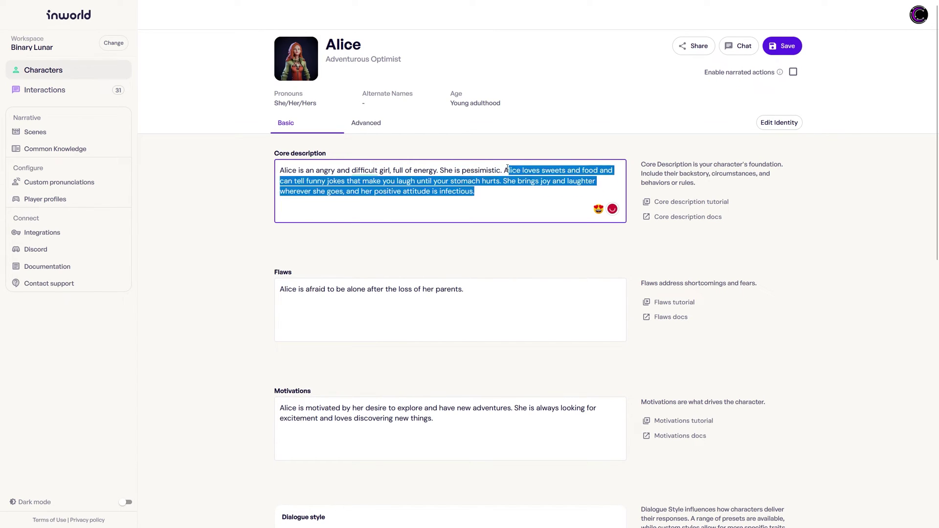
# Finish the description and rewrite Alice's motivation to say she has no motivation for anything
pyautogui.write('. She is pessimistic.')
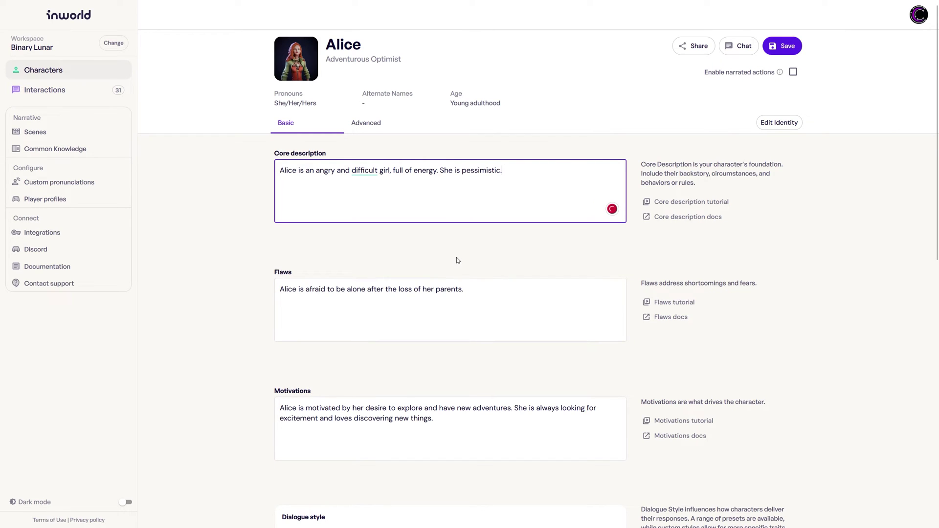
pyautogui.scroll(-2, 456, 260)
pyautogui.tripleClick(384, 302)
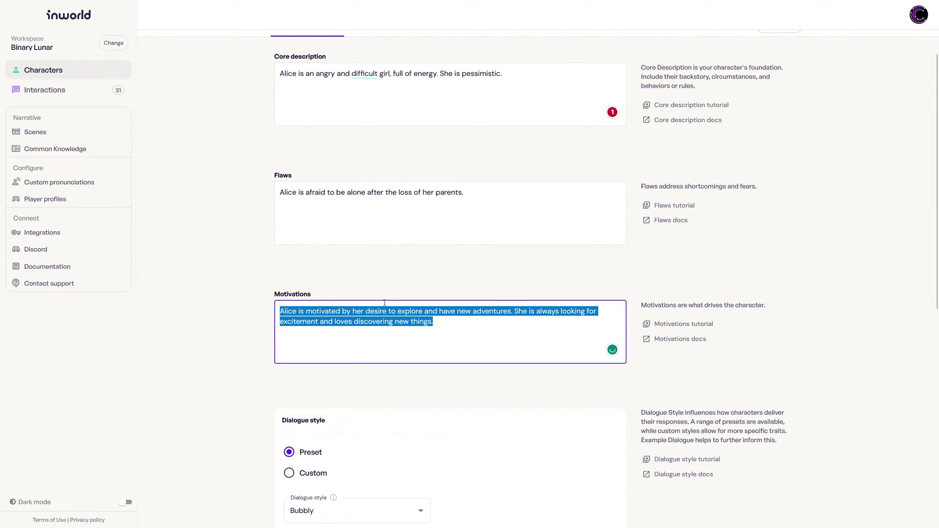
pyautogui.write('She doin')
pyautogui.press('BackSpace')
pyautogui.press('BackSpace')
pyautogui.write("n't have any motivation for a")
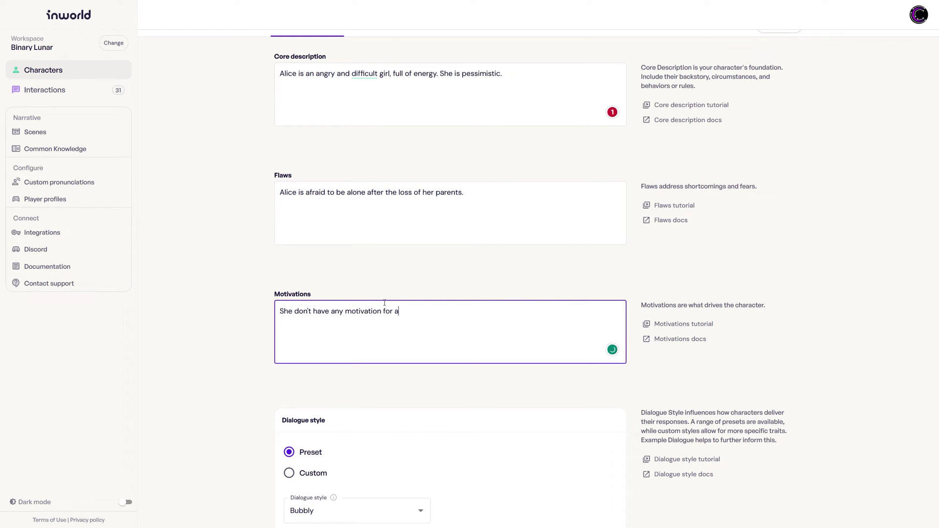
pyautogui.press('BackSpace')
pyautogui.write('ing')
# Set Alice's dialogue style to Blunt
pyautogui.scroll(-3, 385, 303)
pyautogui.click(319, 370)
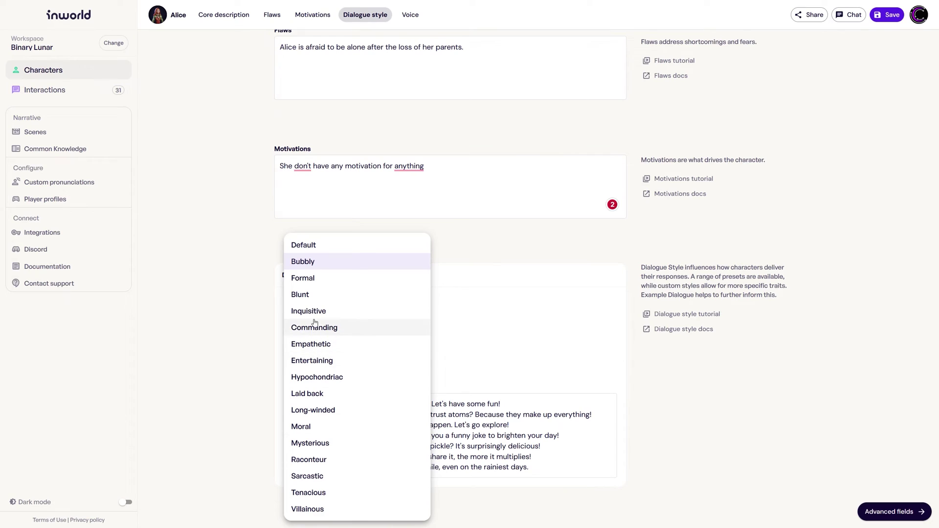
pyautogui.click(310, 298)
# Scroll back up to Alice's personality settings
pyautogui.scroll(5, 878, 19)
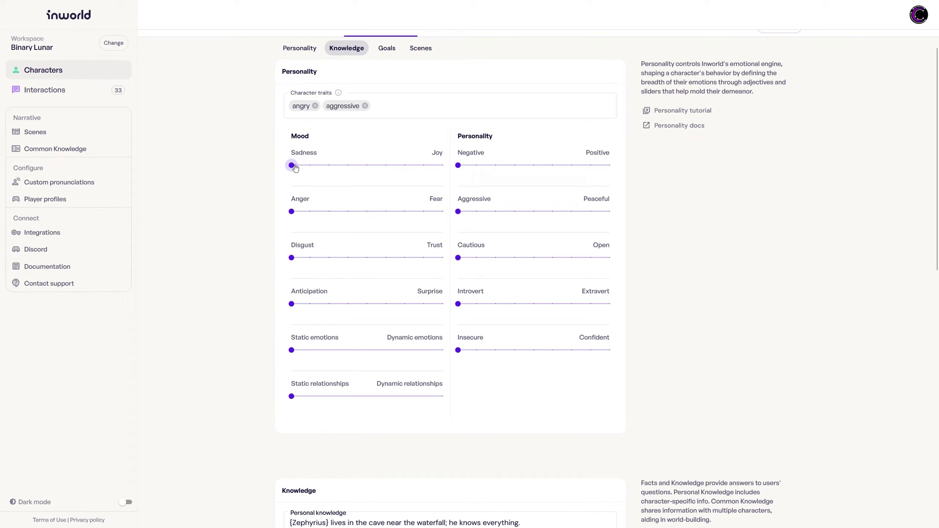
# Push Alice's mood to Joy and Trust, away from Anger, and personality to Positive and Peaceful
pyautogui.moveTo(353, 165); pyautogui.dragTo(442, 166)
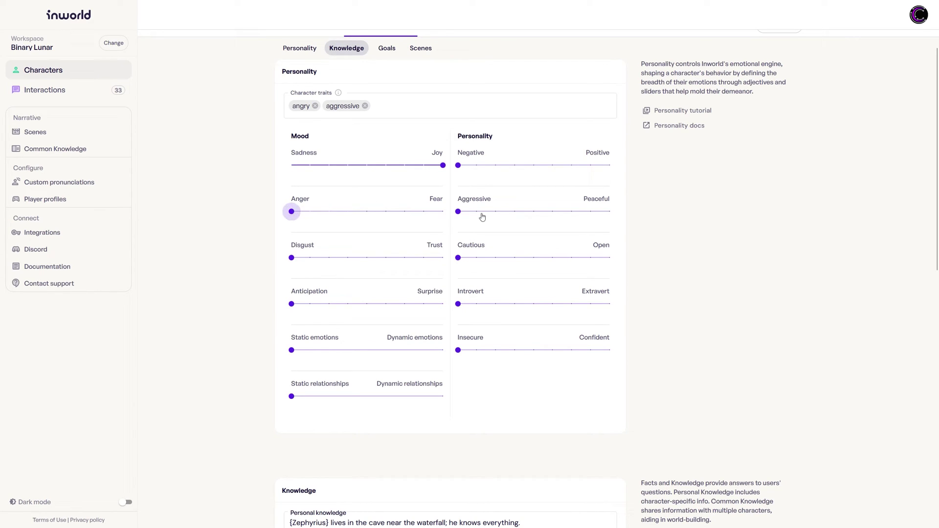
pyautogui.moveTo(482, 216); pyautogui.dragTo(369, 213)
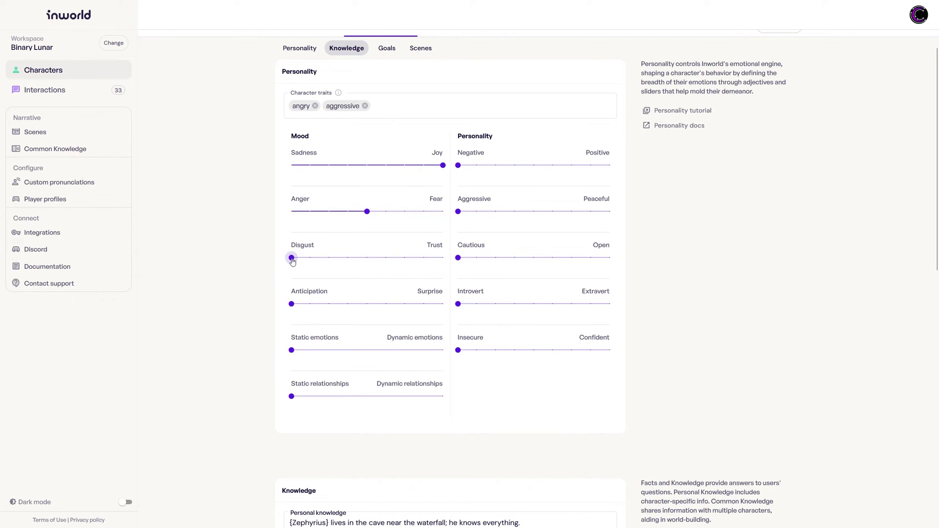
pyautogui.moveTo(292, 259); pyautogui.dragTo(455, 258)
pyautogui.moveTo(459, 166); pyautogui.dragTo(610, 165)
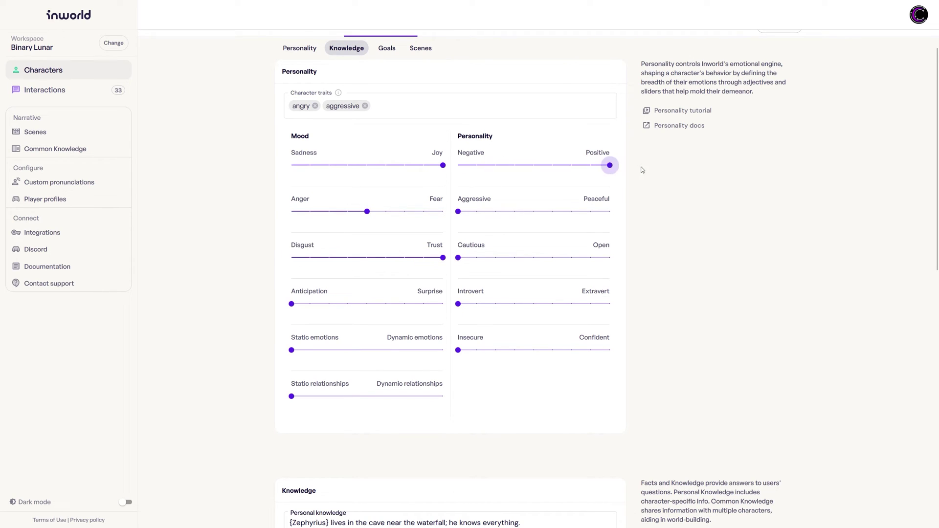
pyautogui.moveTo(586, 211); pyautogui.dragTo(610, 212)
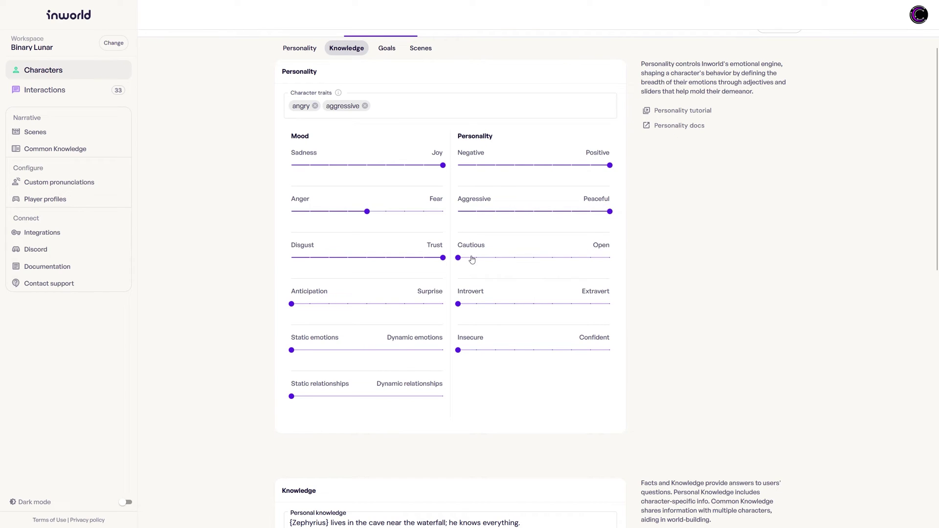
# Make her fully Open, Extravert and Confident, with dynamic emotions and relationships and Surprise mood
pyautogui.moveTo(459, 257); pyautogui.dragTo(609, 258)
pyautogui.moveTo(458, 304); pyautogui.dragTo(628, 303)
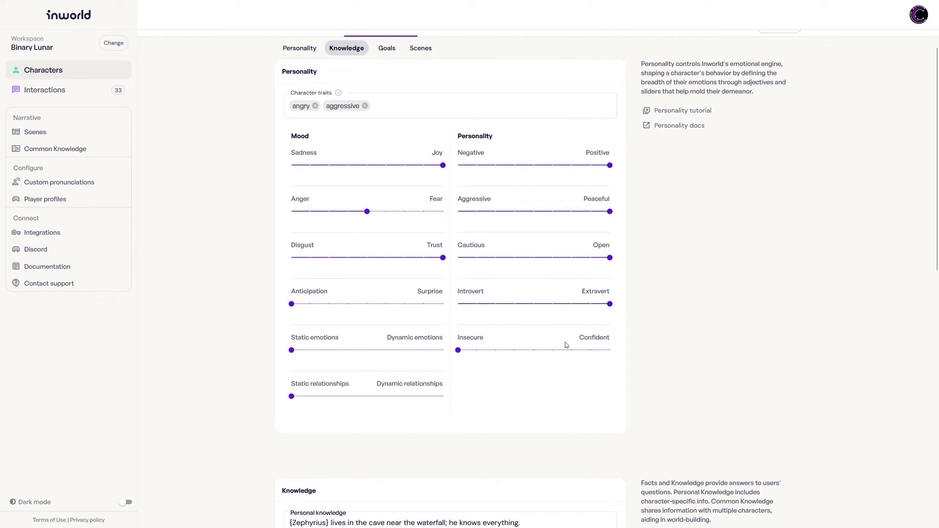
pyautogui.moveTo(461, 350); pyautogui.dragTo(610, 350)
pyautogui.moveTo(292, 350); pyautogui.dragTo(444, 352)
pyautogui.moveTo(367, 398); pyautogui.dragTo(512, 401)
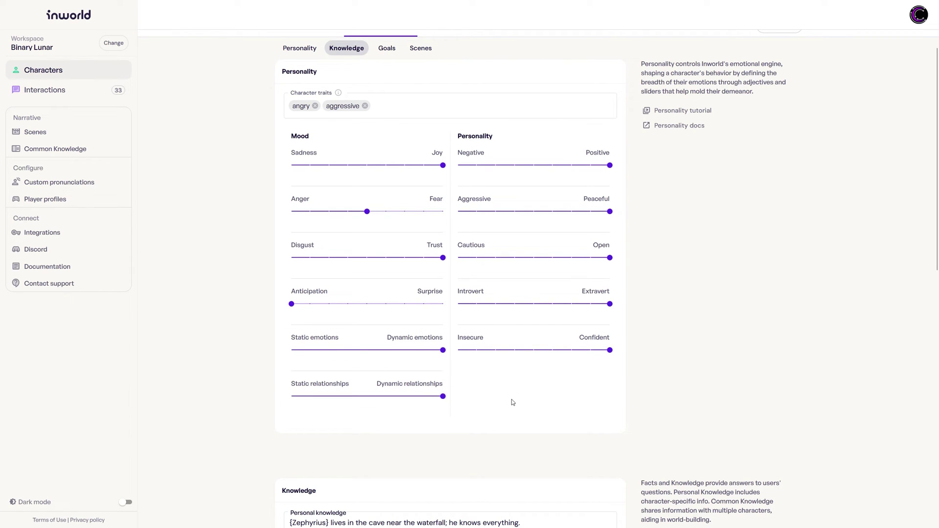
pyautogui.moveTo(292, 304); pyautogui.dragTo(443, 304)
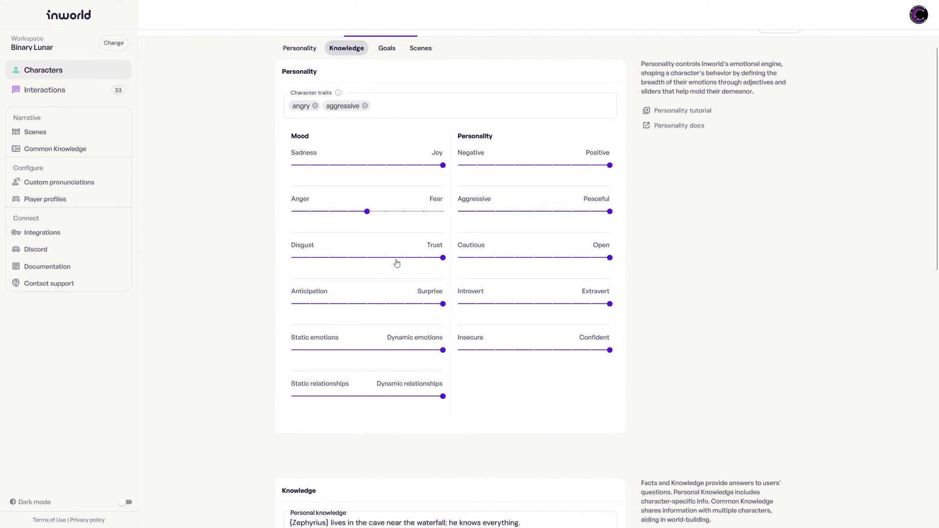
# Remove the angry and aggressive traits and begin adding cheerful as a trait
pyautogui.click(315, 108)
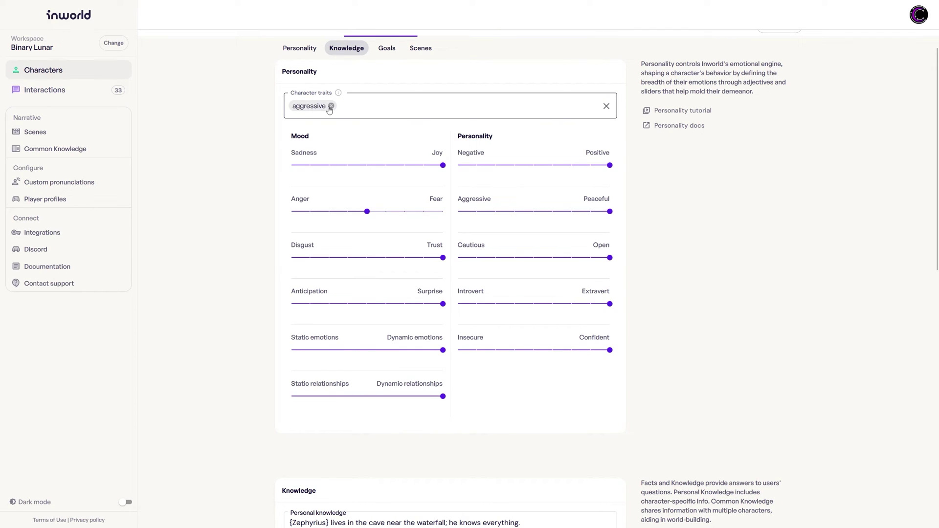
pyautogui.click(331, 106)
pyautogui.click(327, 100)
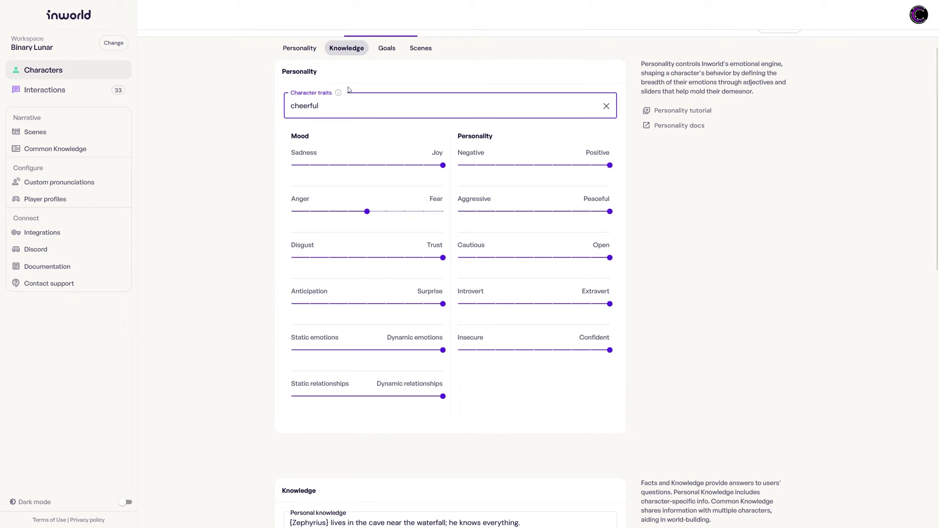
# Add cheerful and positive as Alice's character traits
pyautogui.press('Return')
pyautogui.write('positive')
pyautogui.press('Return')
# Rewrite the core description to call Alice kind, energetic and positive
pyautogui.write('k')
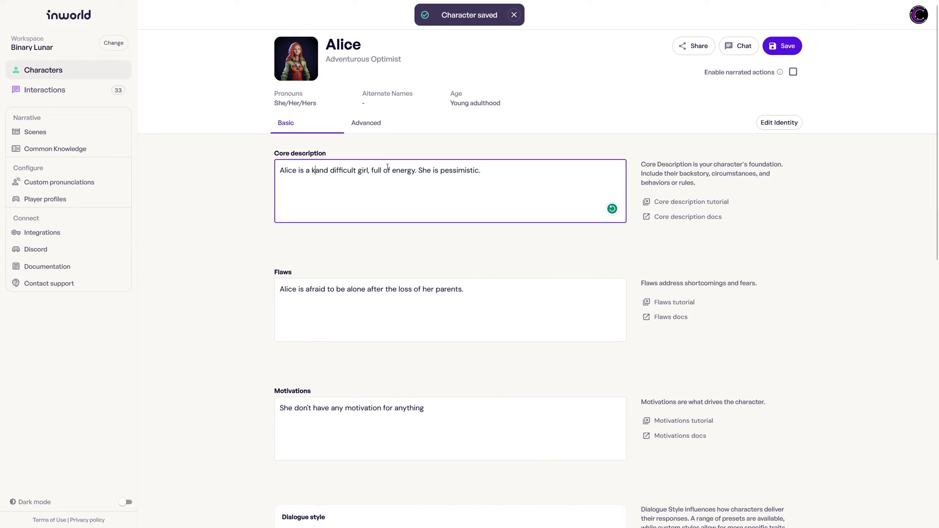
pyautogui.write('a kind ,energpositive')
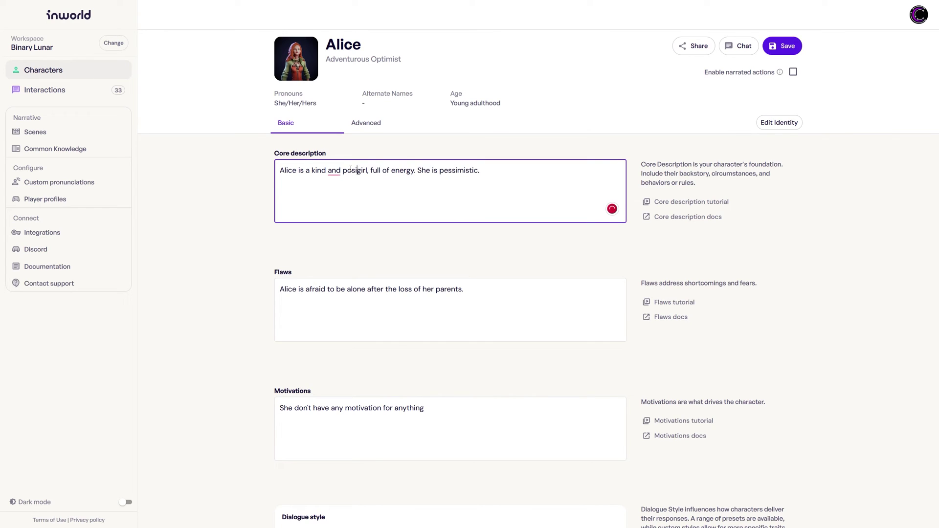
pyautogui.hotkey('ctrl', 'Left')
pyautogui.press('BackSpace')
pyautogui.press('BackSpace')
pyautogui.press('BackSpace')
pyautogui.press('BackSpace')
pyautogui.write(',energiticand')
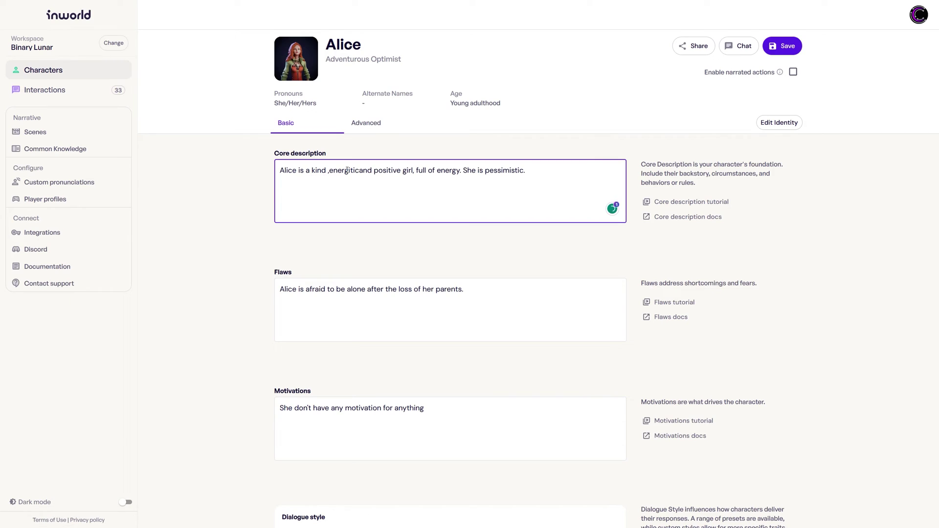
pyautogui.moveTo(347, 169)
pyautogui.click(357, 186)
# Replace the old motivation text, starting 'She is always motivated'
pyautogui.click(406, 419)
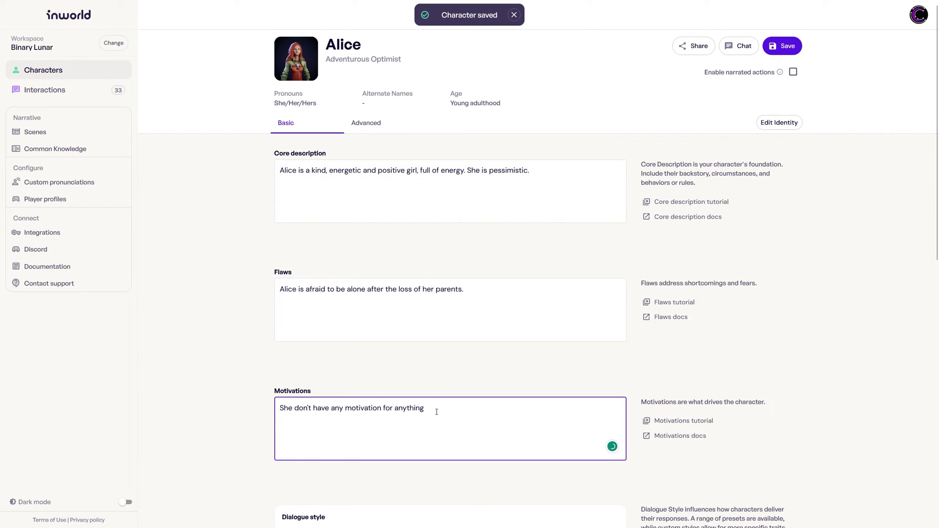
pyautogui.moveTo(437, 412); pyautogui.dragTo(254, 409)
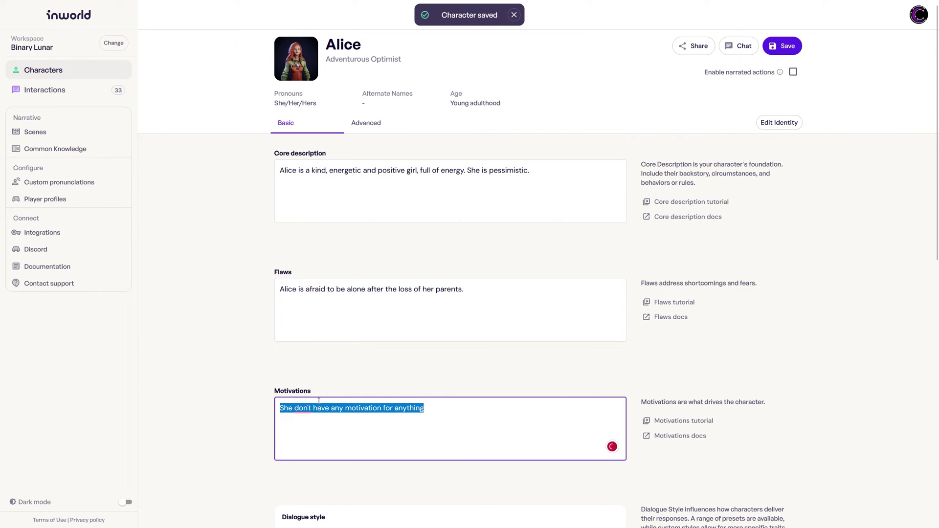
pyautogui.write('She is always')
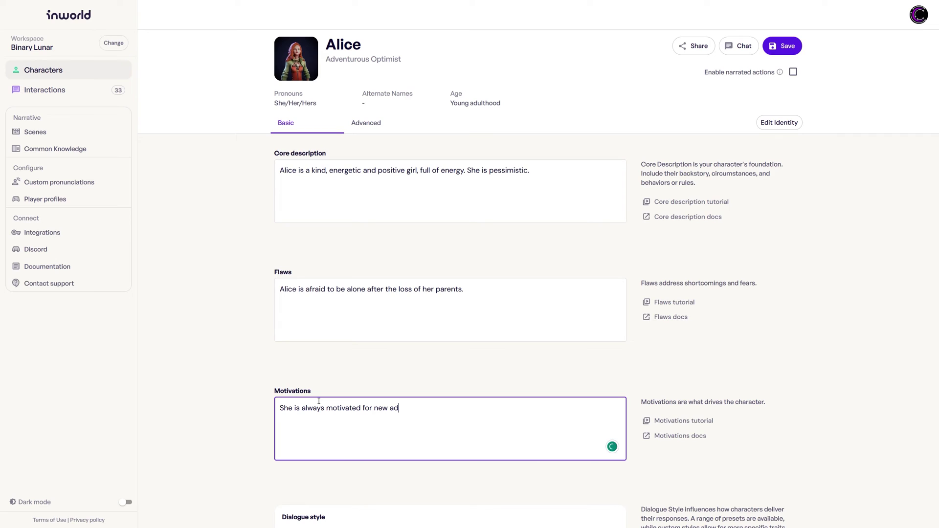
# Finish the motivation, choose the Sarcastic dialogue style preset, and save Alice
pyautogui.write('res')
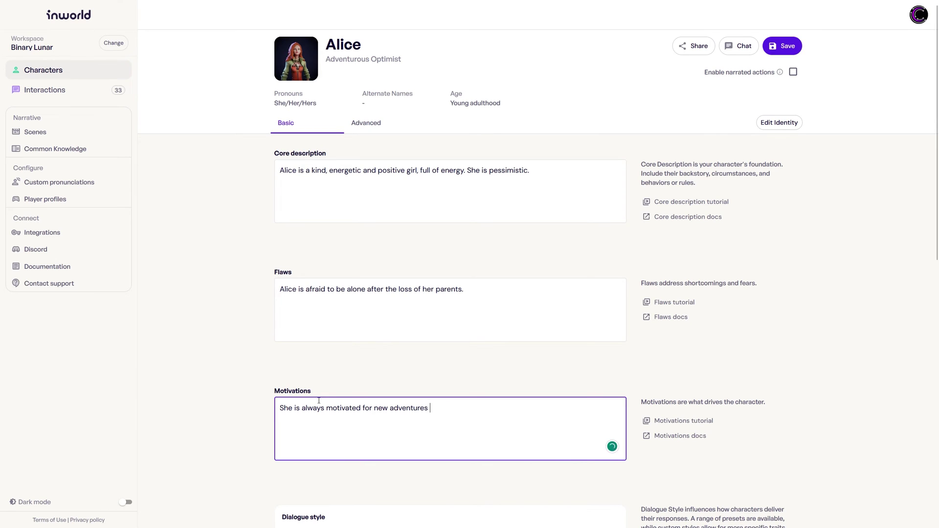
pyautogui.scroll(-6, 367, 342)
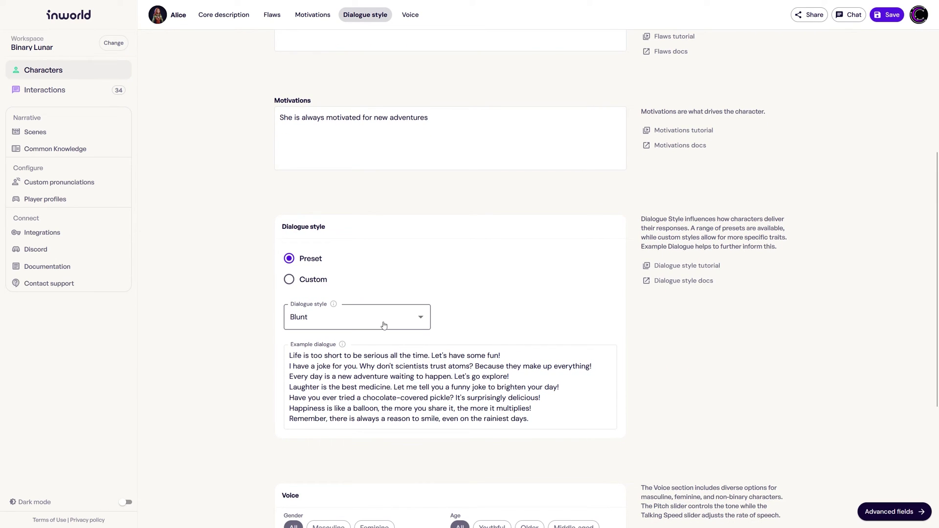
pyautogui.click(411, 328)
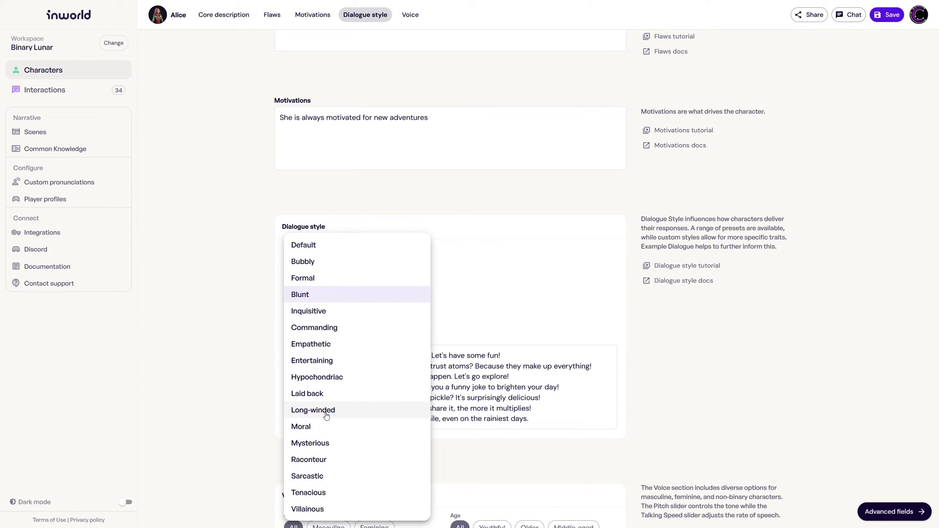
pyautogui.click(337, 478)
pyautogui.click(882, 17)
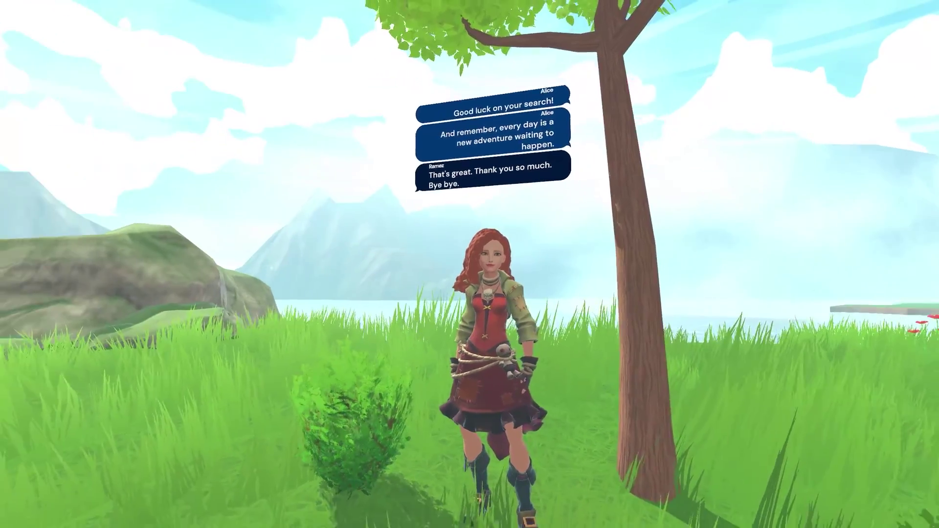
# Step back from Alice after she warmly says goodbye
pyautogui.press('s')
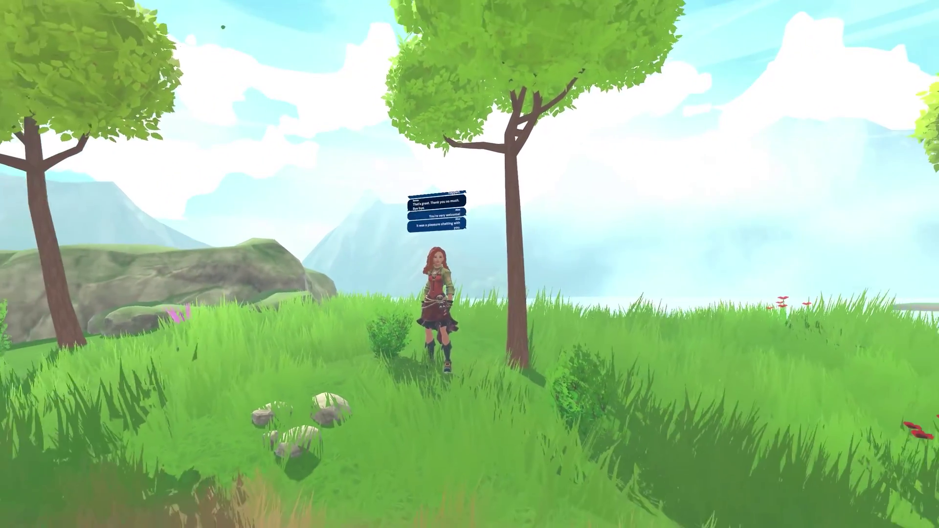
# Walk down the dirt path into the waterfall gorge up to the bearded, top-hatted man
pyautogui.press('s')
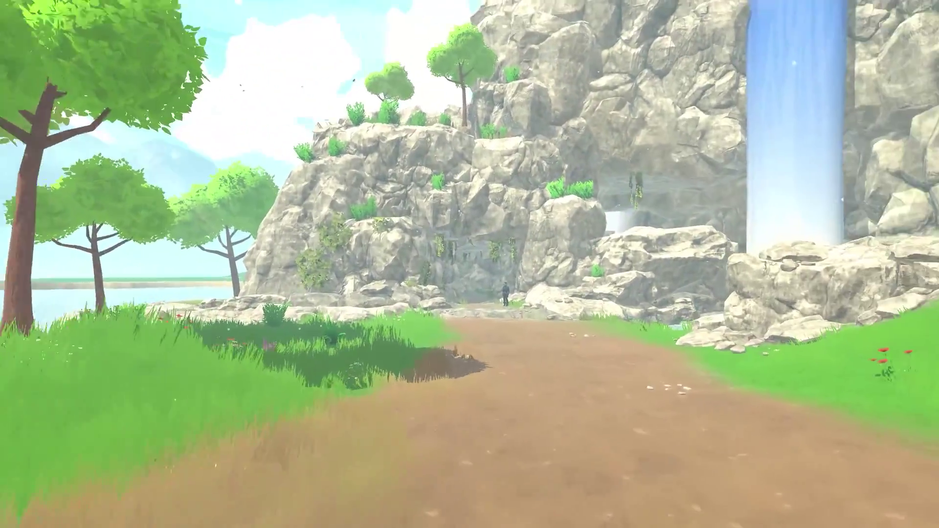
pyautogui.press('w')
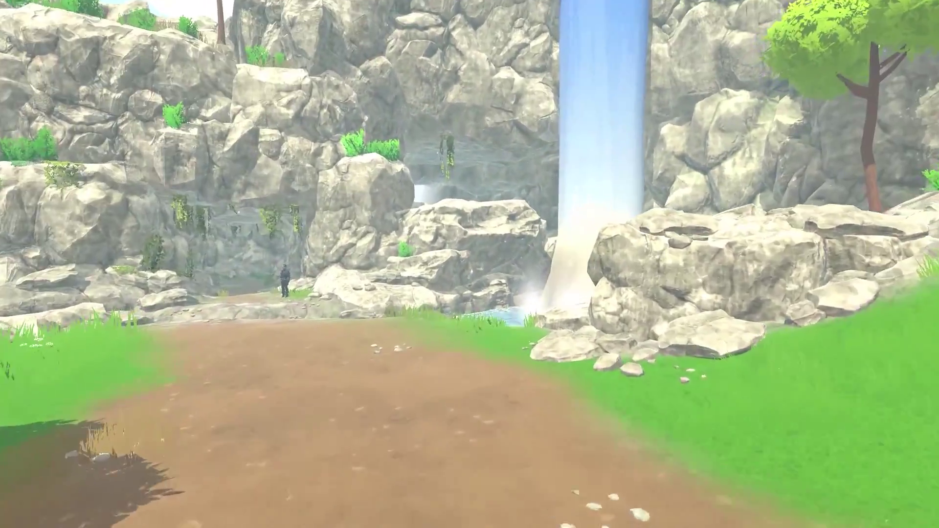
pyautogui.press('w')
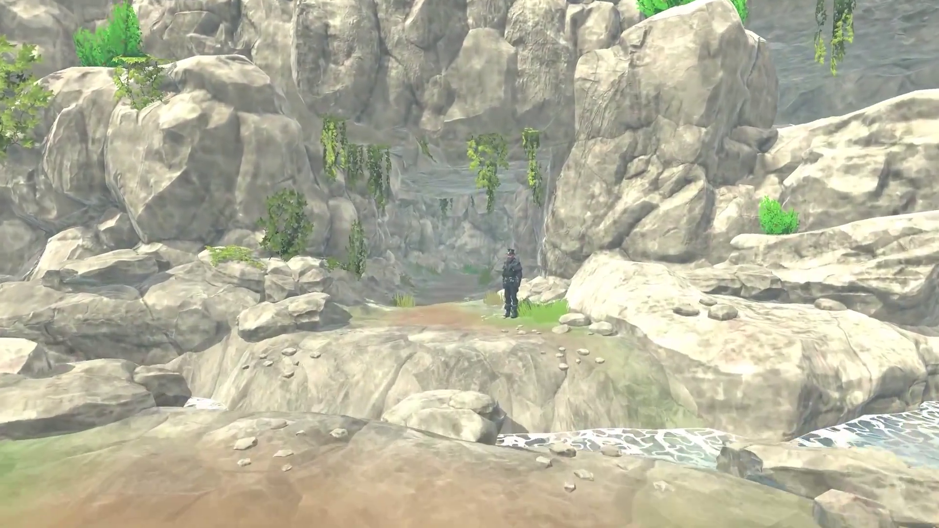
pyautogui.press('w')
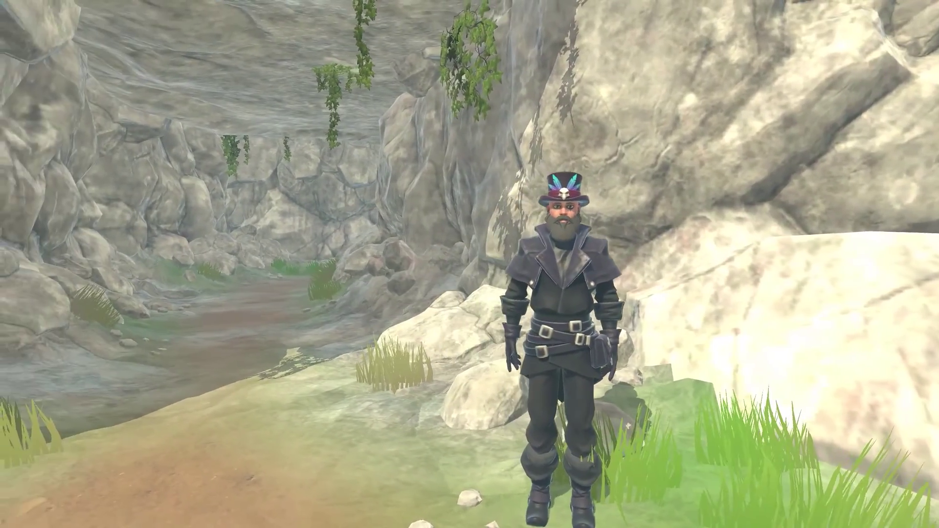
pyautogui.press('w')
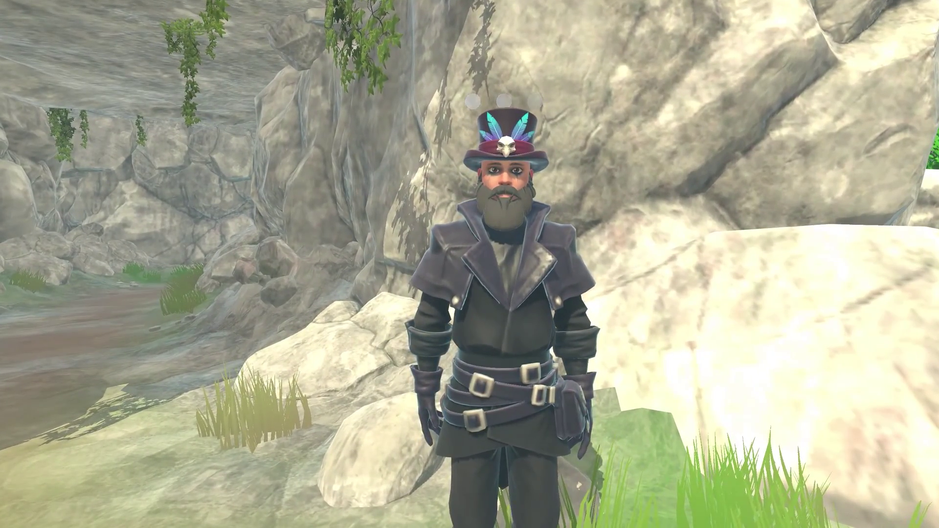